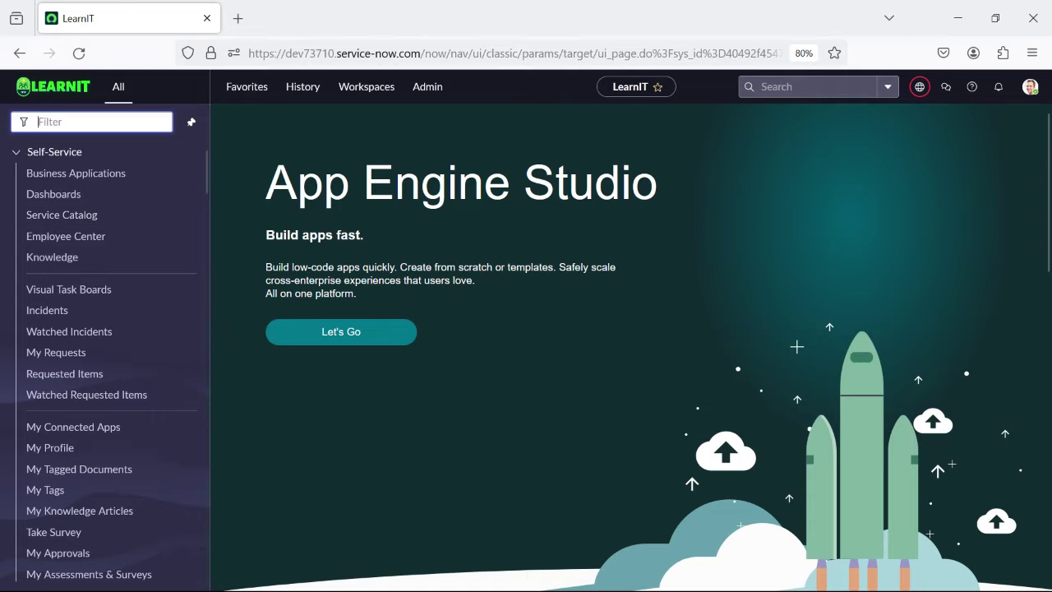
# Step: Find the Clone Admin Console by filtering the navigator for "clone admin" and open its Clone Dashboard
pyautogui.write('co')
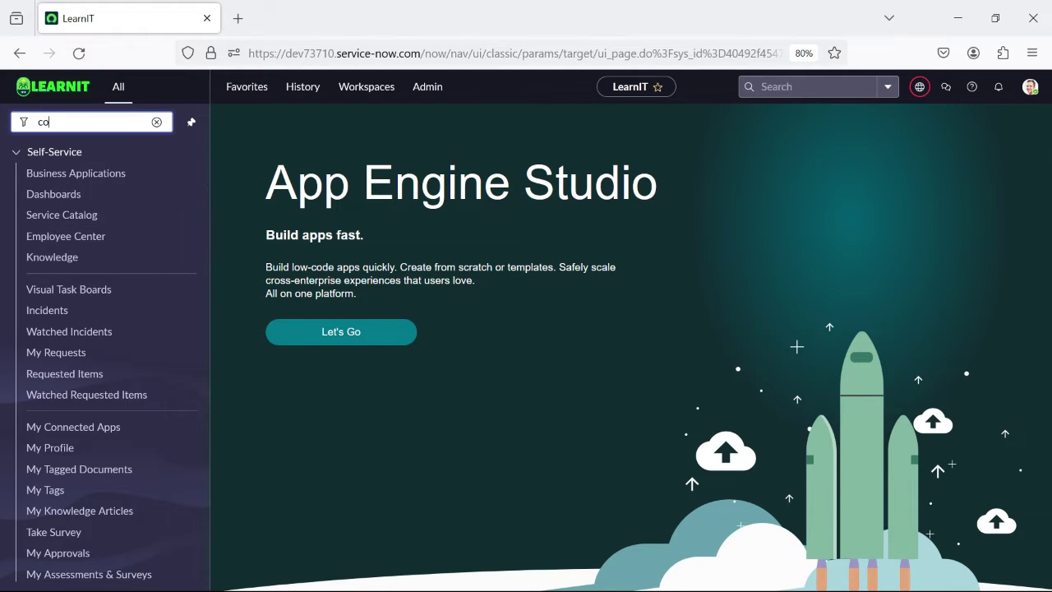
pyautogui.write('ne')
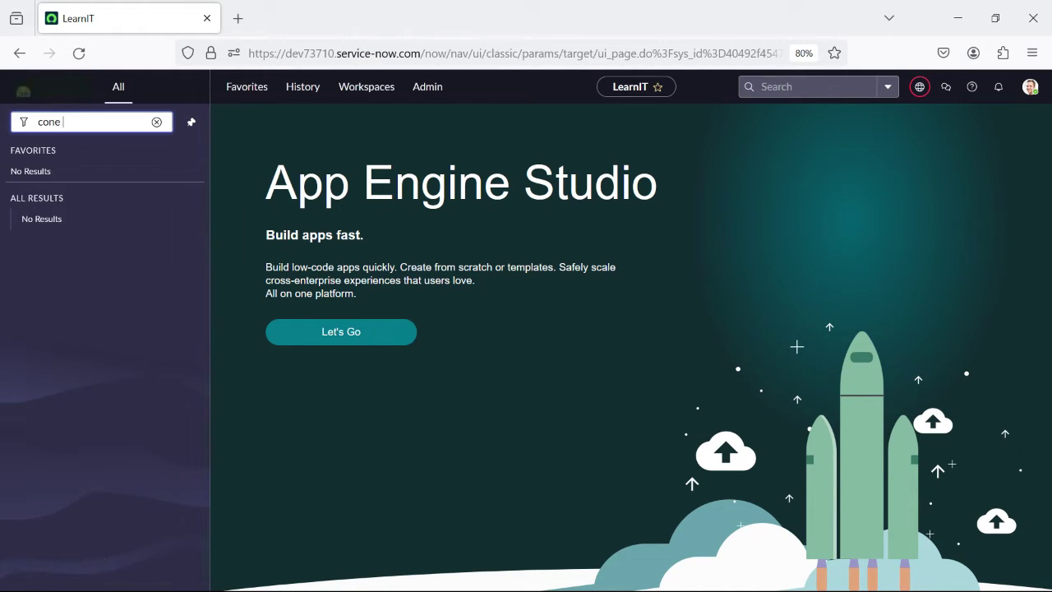
pyautogui.press('BackSpace')
pyautogui.press('BackSpace')
pyautogui.press('BackSpace')
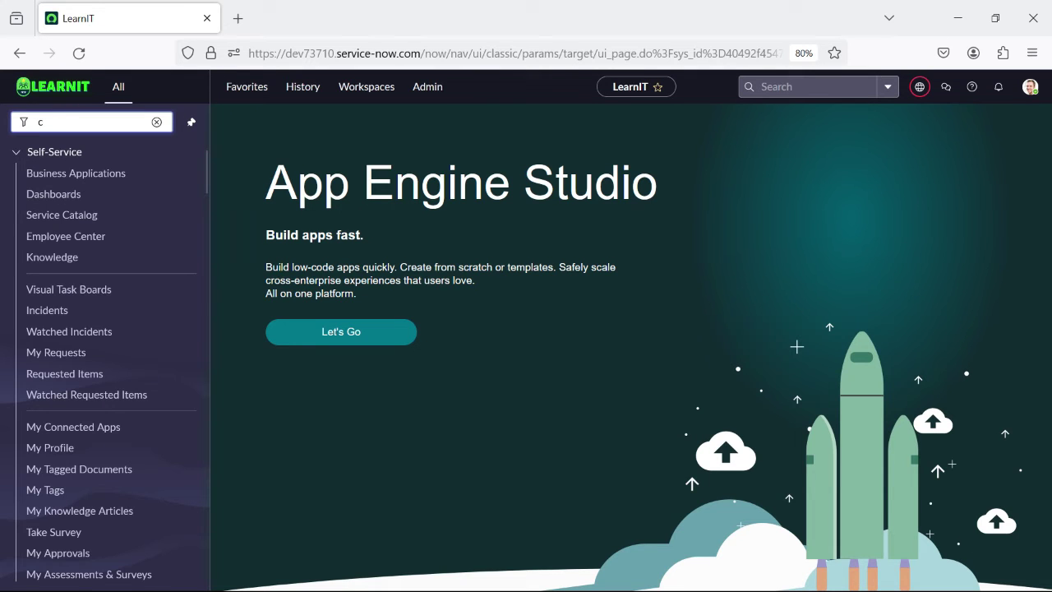
pyautogui.write('lone ')
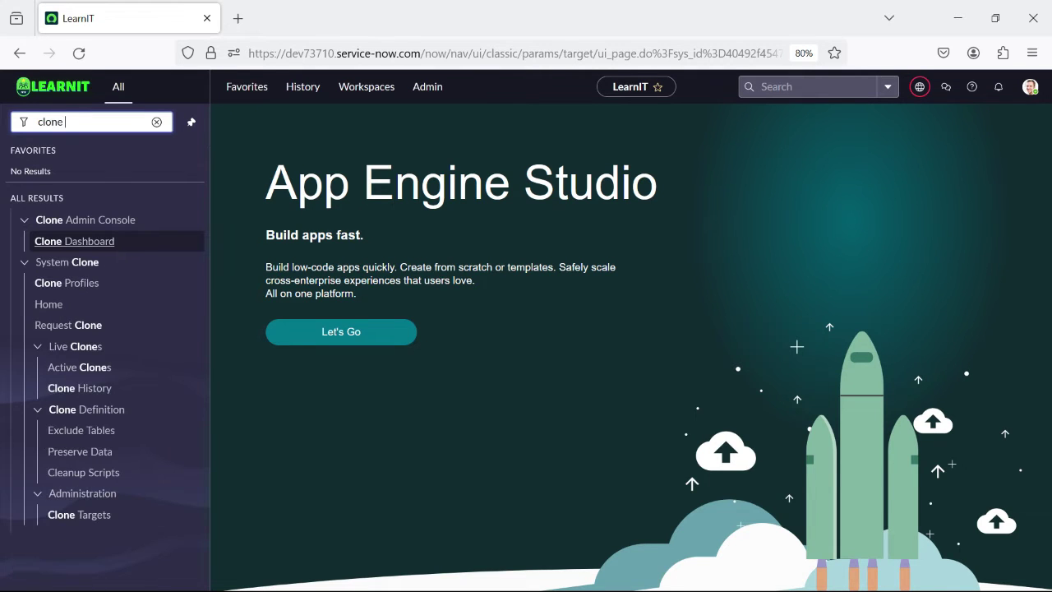
pyautogui.write('admin')
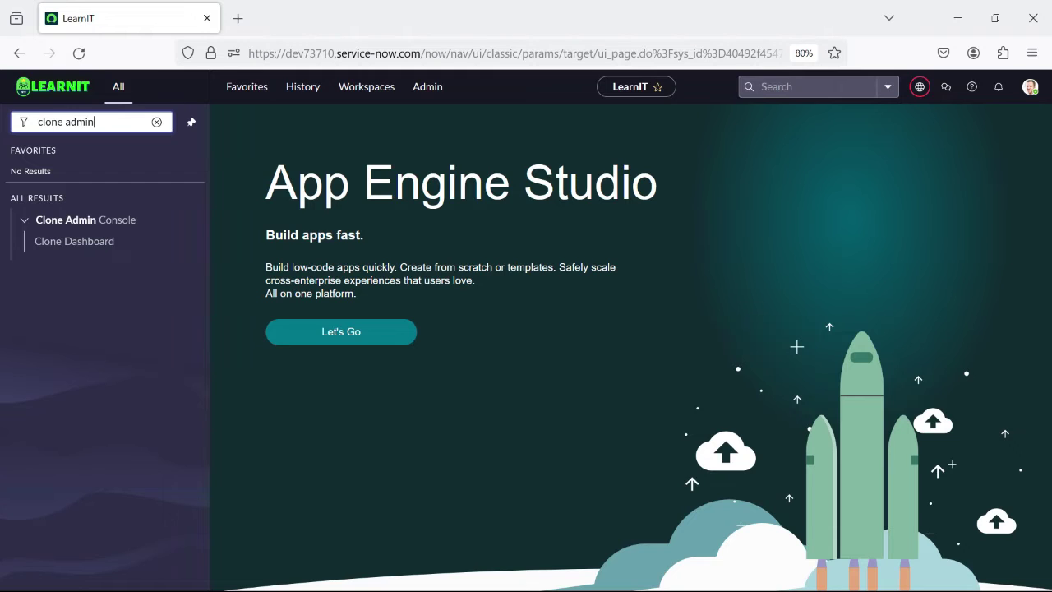
pyautogui.click(74, 241)
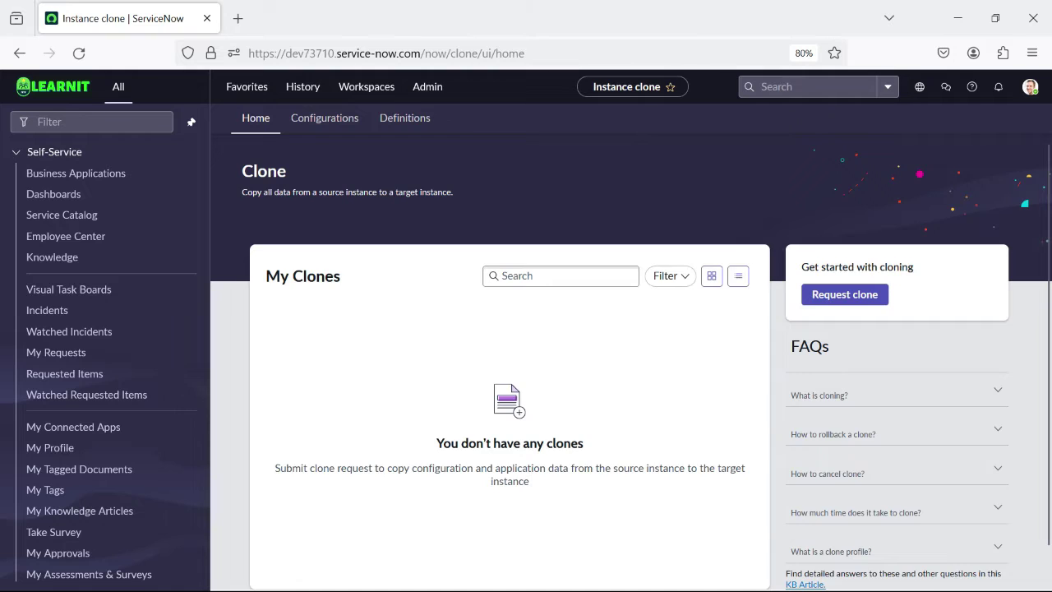
# Step: Review the clone home page and the overviews of clone configurations and definitions, ending back on the home page
pyautogui.scroll(-2, 631, 367)
pyautogui.scroll(2, 631, 367)
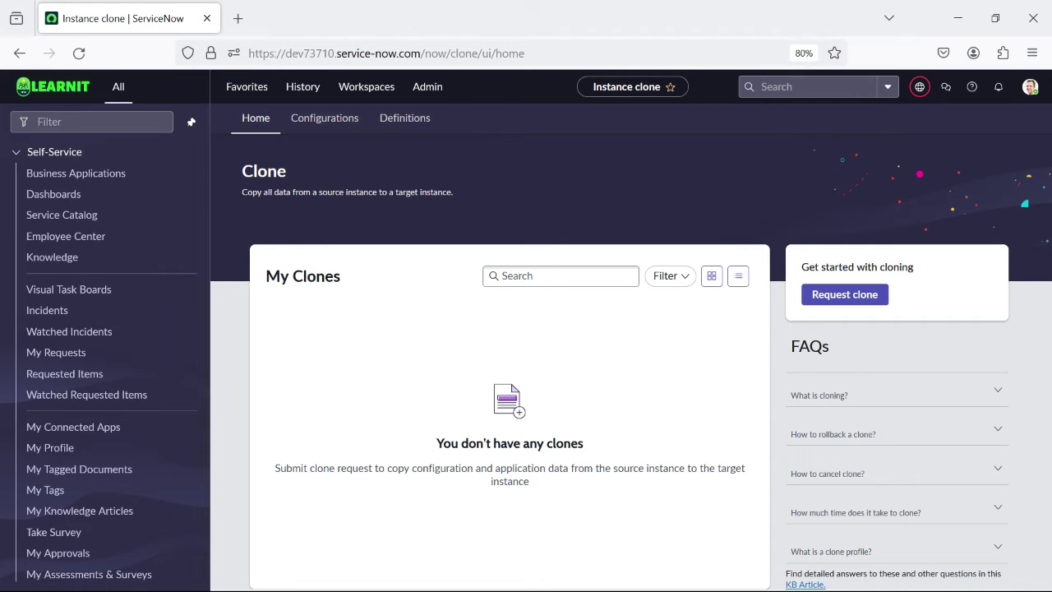
pyautogui.scroll(-1, 631, 361)
pyautogui.scroll(1, 631, 362)
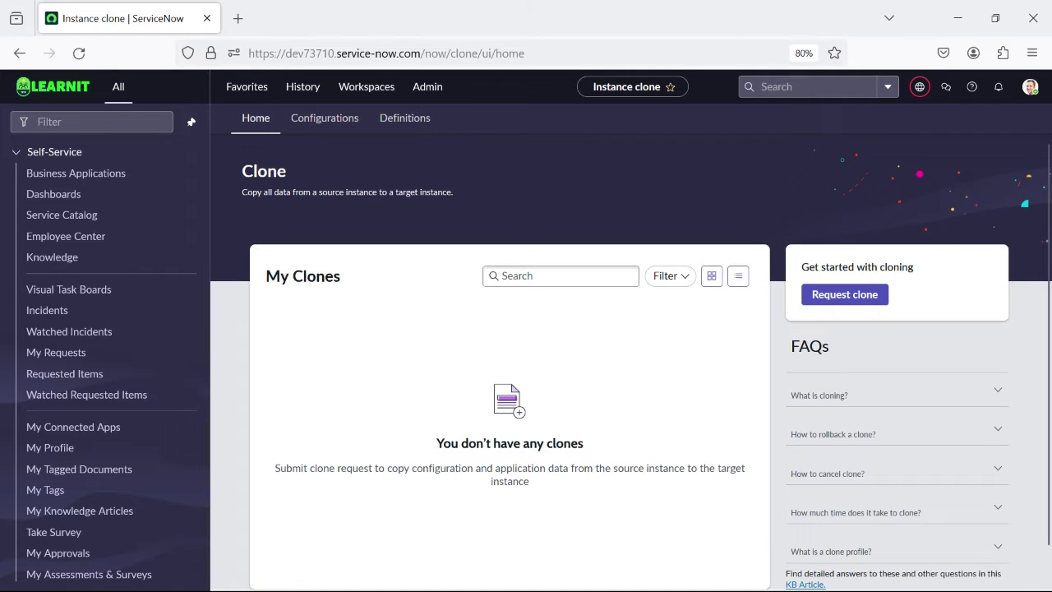
pyautogui.scroll(-1, 631, 361)
pyautogui.scroll(1, 631, 362)
pyautogui.click(324, 118)
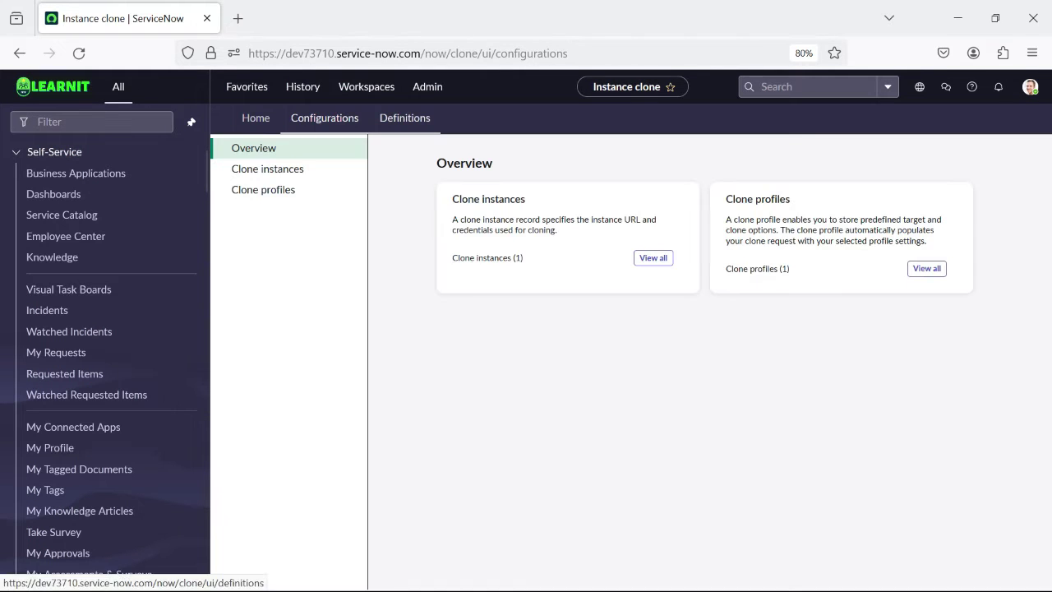
pyautogui.click(404, 117)
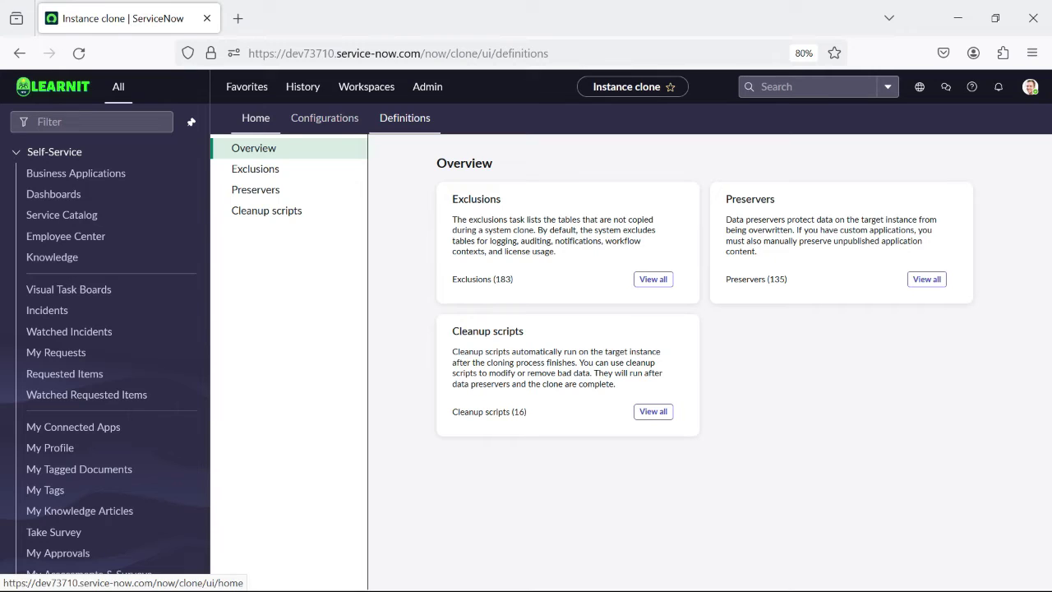
pyautogui.click(256, 118)
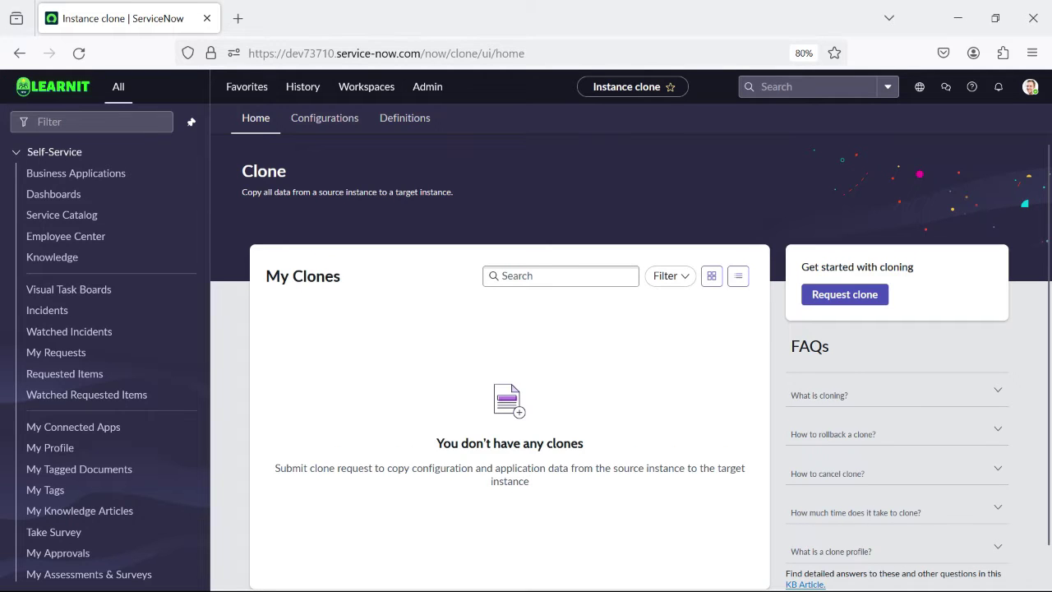
# Step: Start a new clone request from the clone home page
pyautogui.scroll(-1, 631, 361)
pyautogui.scroll(1, 631, 361)
pyautogui.scroll(-1, 919, 87)
pyautogui.scroll(1, 919, 86)
pyautogui.click(845, 294)
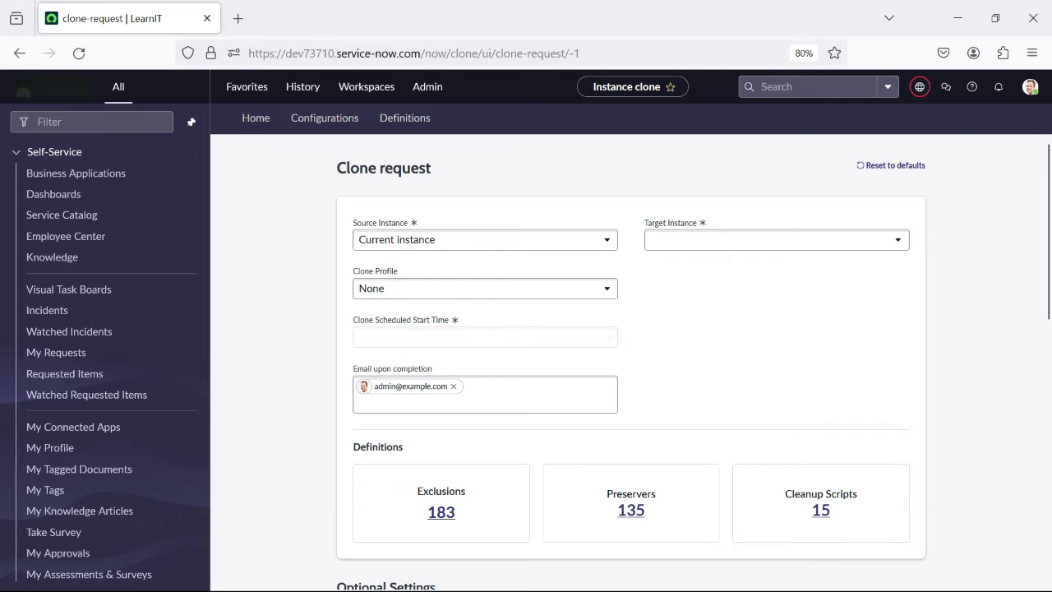
# Step: Check which source and target instances are available for the clone request
pyautogui.click(485, 239)
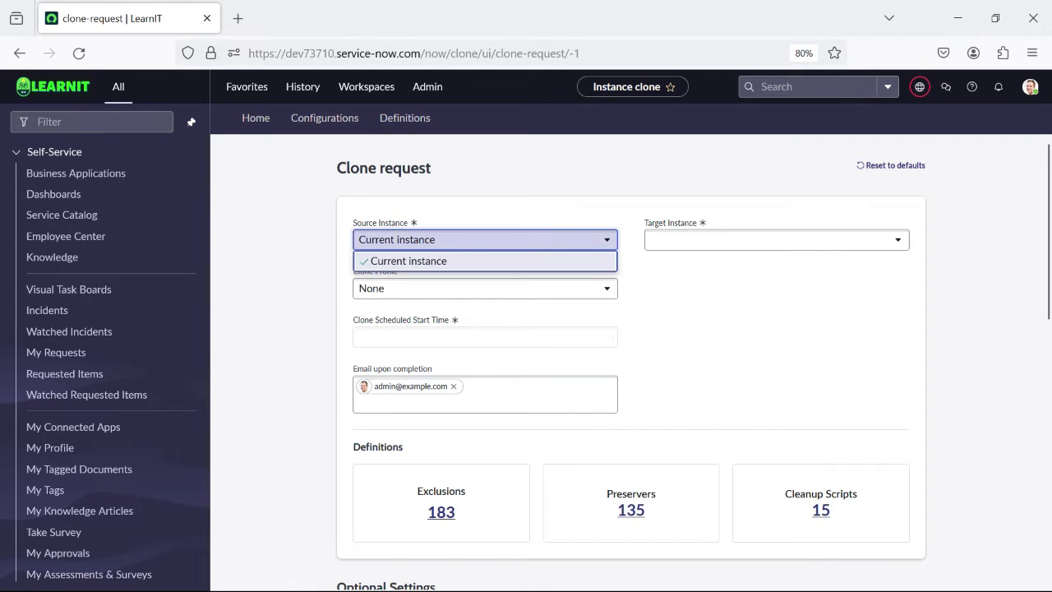
pyautogui.click(485, 240)
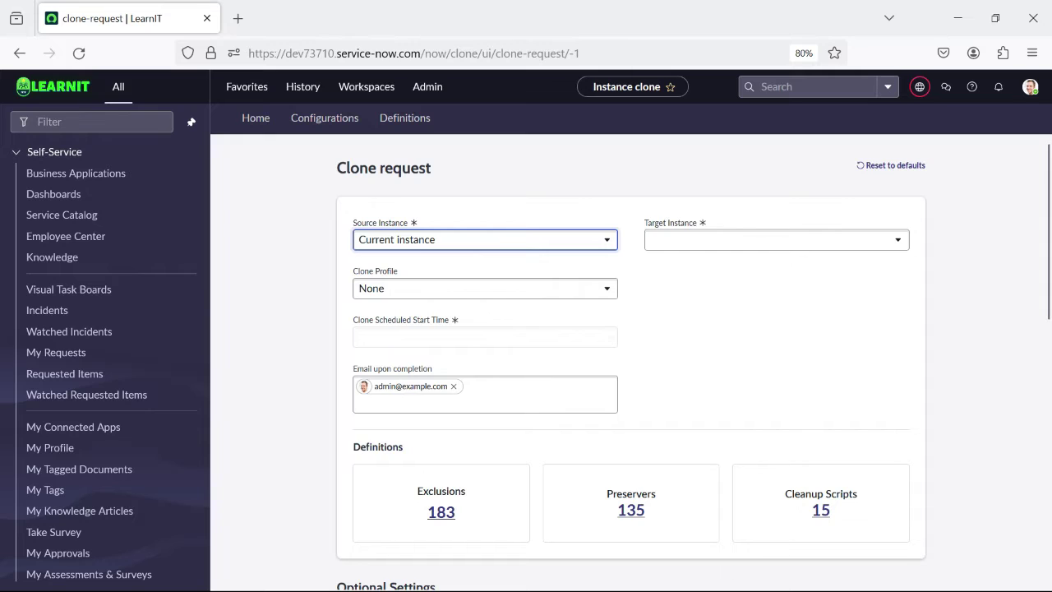
pyautogui.click(776, 240)
pyautogui.click(777, 240)
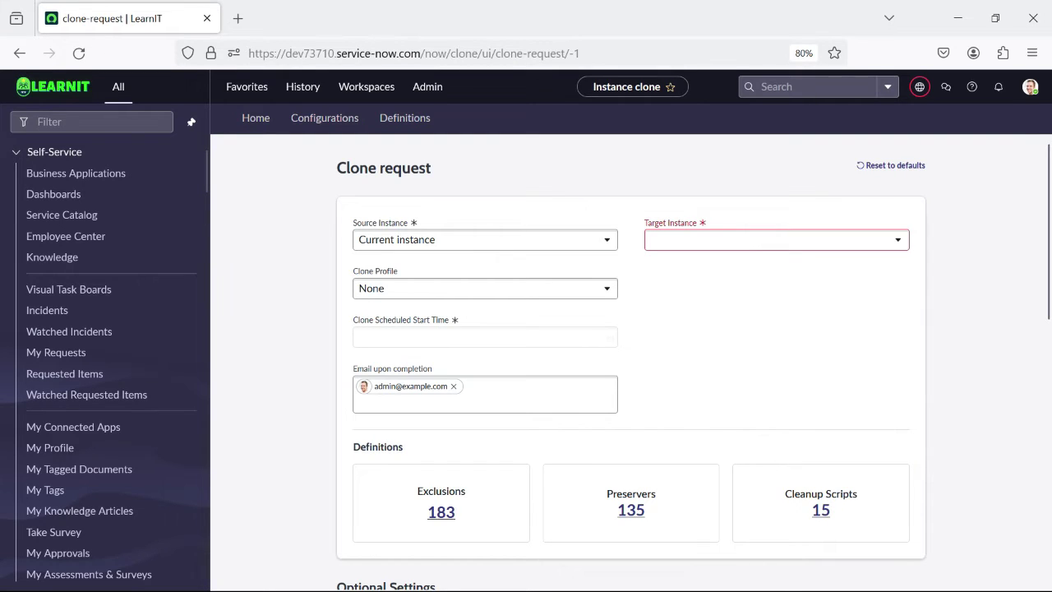
pyautogui.click(777, 240)
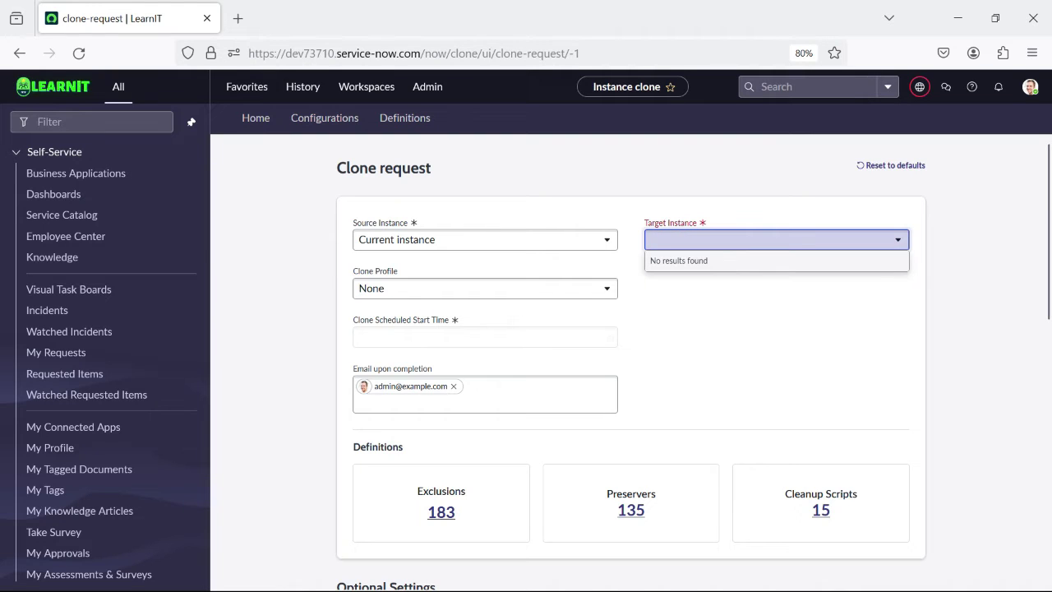
pyautogui.click(723, 329)
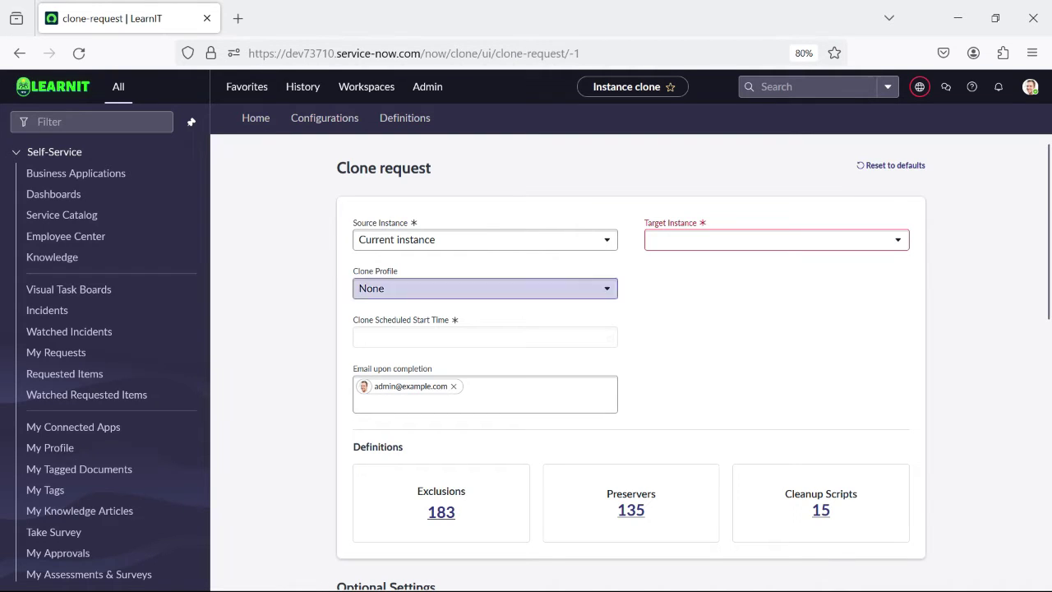
pyautogui.click(485, 240)
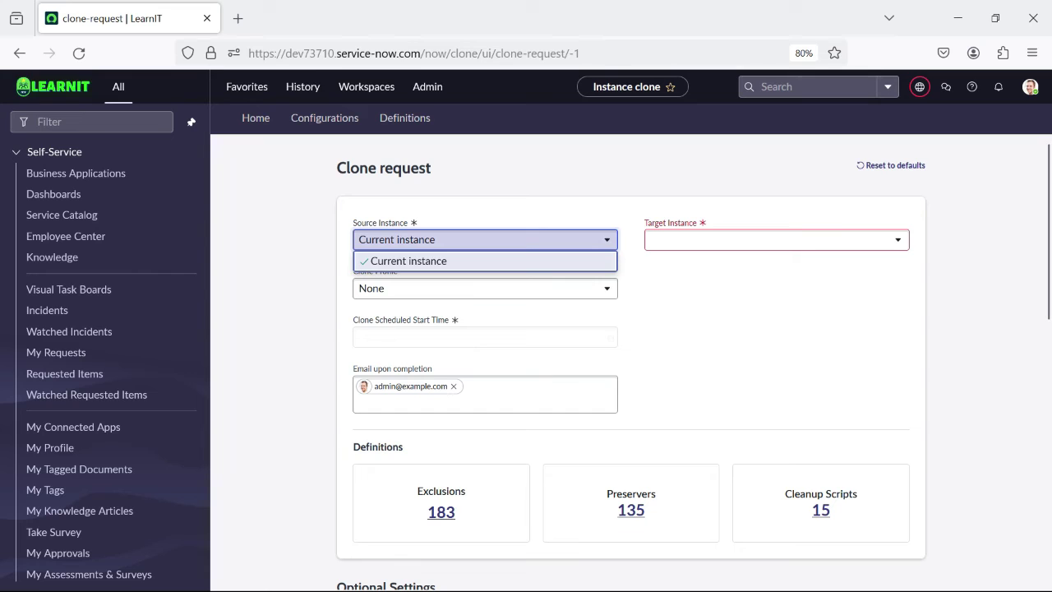
pyautogui.click(723, 328)
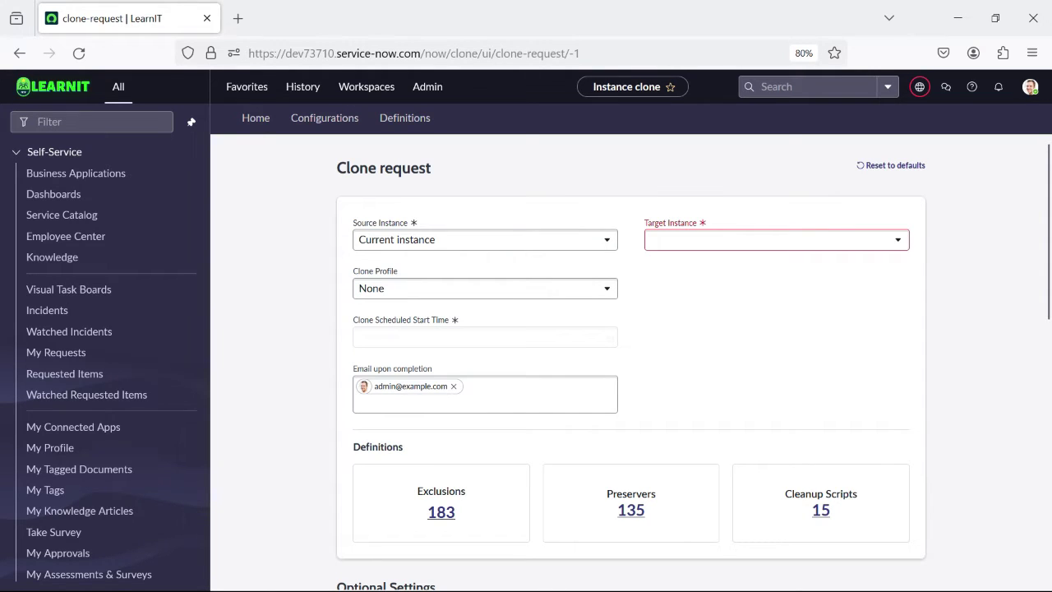
# Step: Try System Profile as the clone profile, and set the profile back to None
pyautogui.click(485, 288)
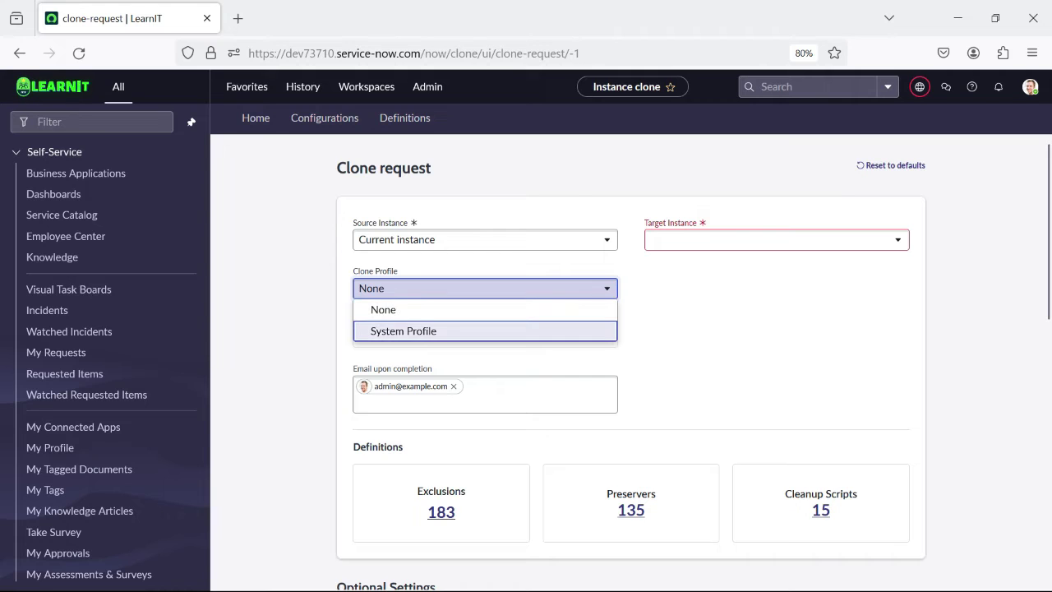
pyautogui.press('Return')
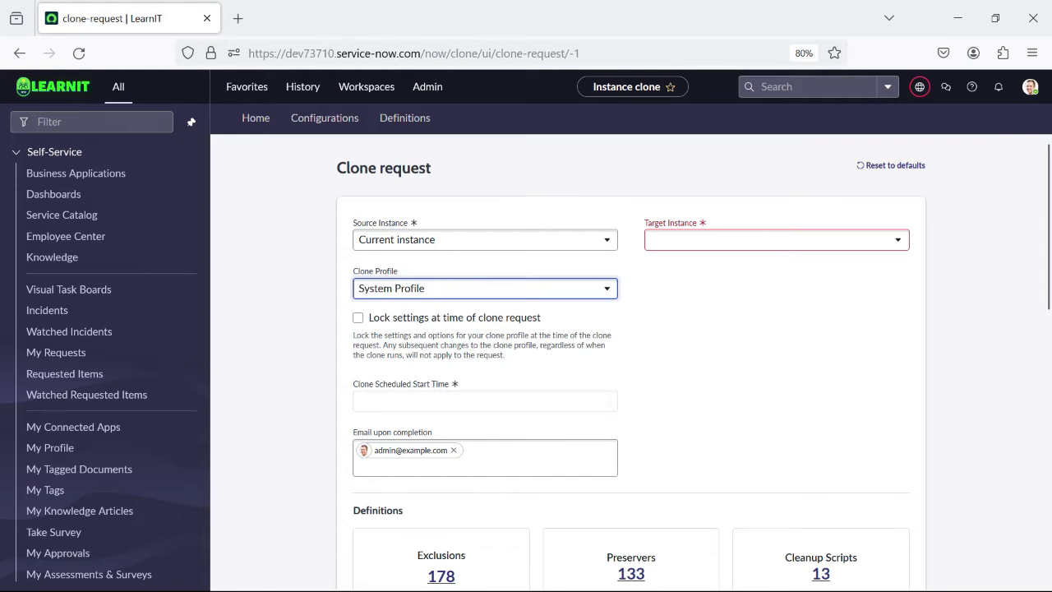
pyautogui.hotkey('alt', 'Down')
pyautogui.press('Up')
pyautogui.press('Return')
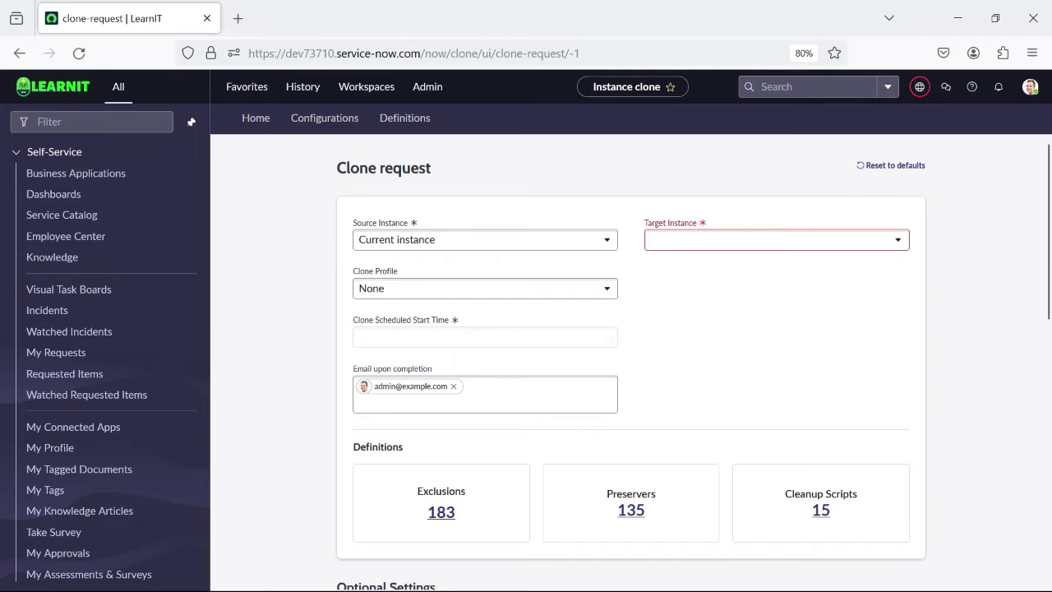
# Step: Examine the request's definitions and the general optional setting for the amount of data copied from the Task table
pyautogui.scroll(-2, 631, 362)
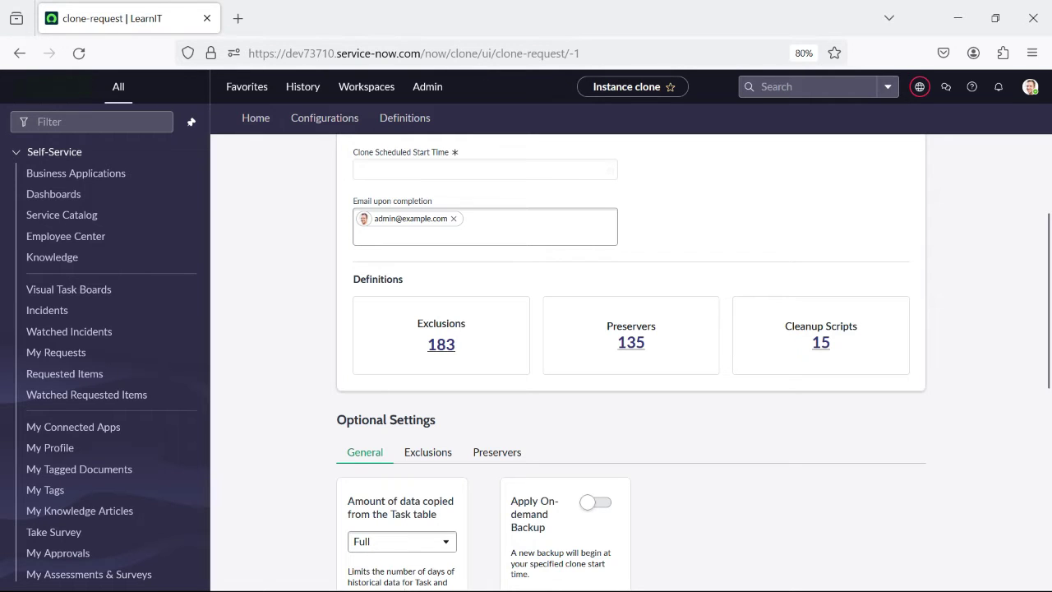
pyautogui.scroll(-2, 630, 369)
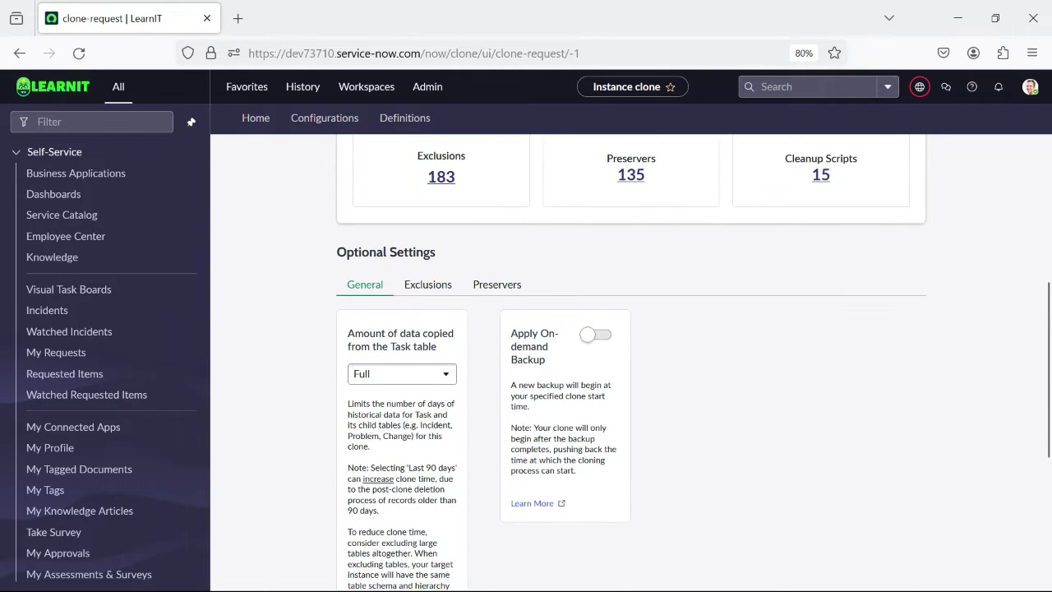
pyautogui.scroll(-1, 631, 370)
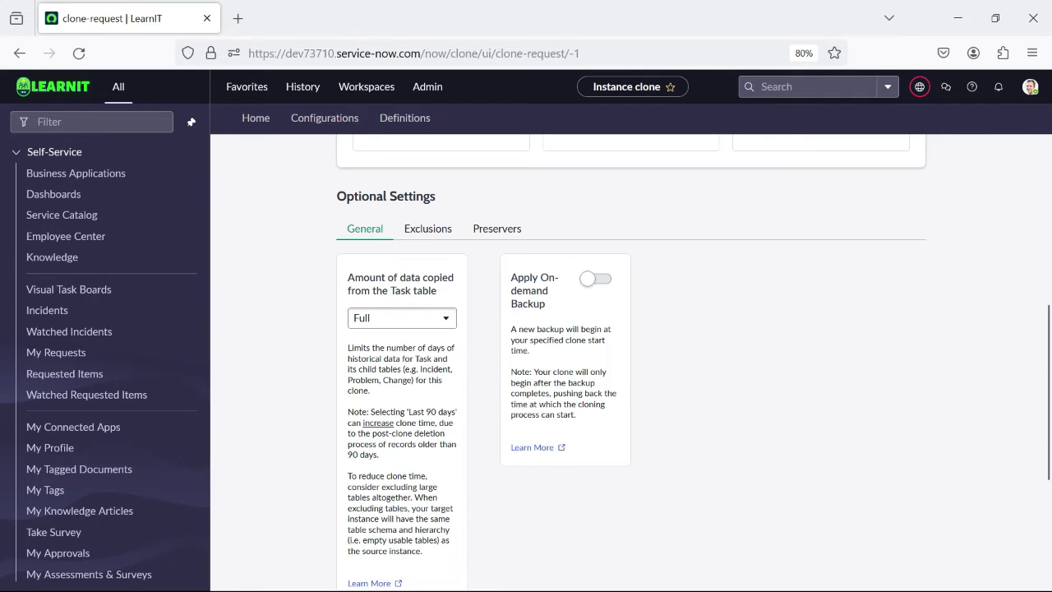
pyautogui.click(402, 318)
pyautogui.click(401, 318)
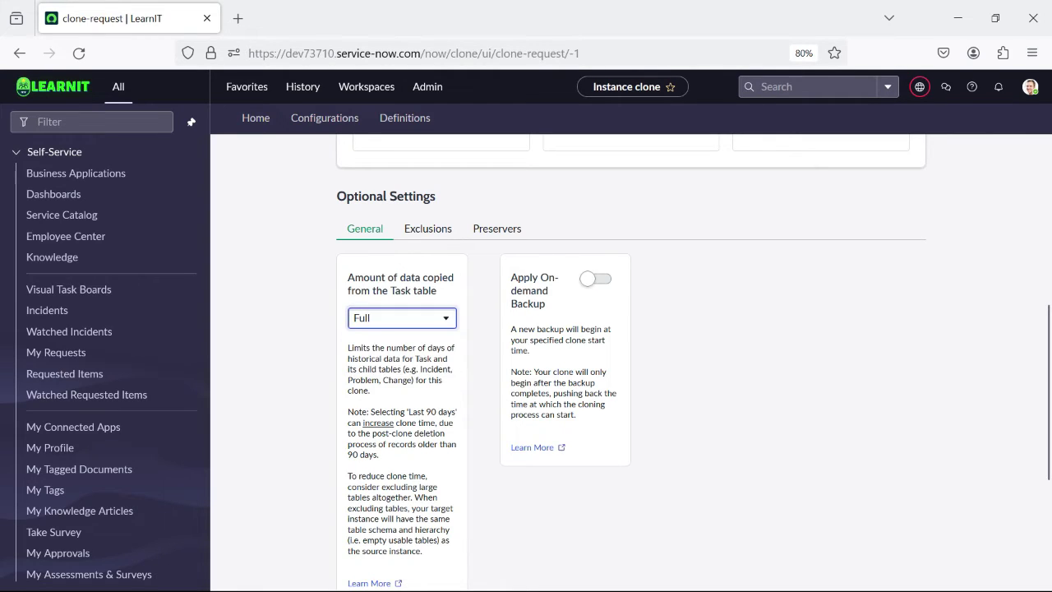
pyautogui.click(402, 318)
pyautogui.click(699, 353)
# Step: Check the clone frequency options and review the on-demand backup setting among the general optional settings
pyautogui.scroll(-3, 631, 361)
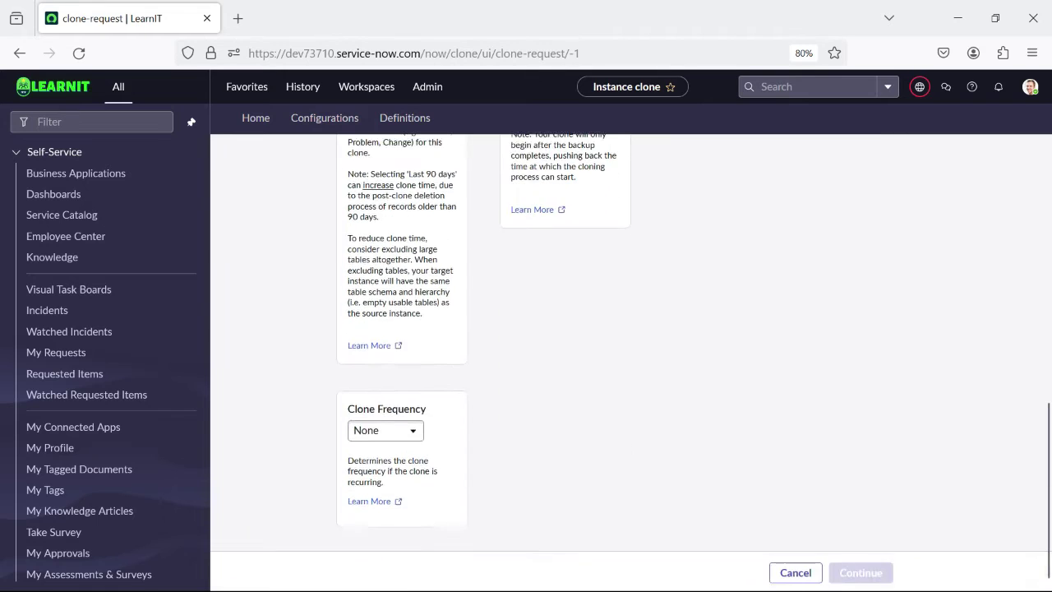
pyautogui.scroll(1, 631, 361)
pyautogui.click(385, 482)
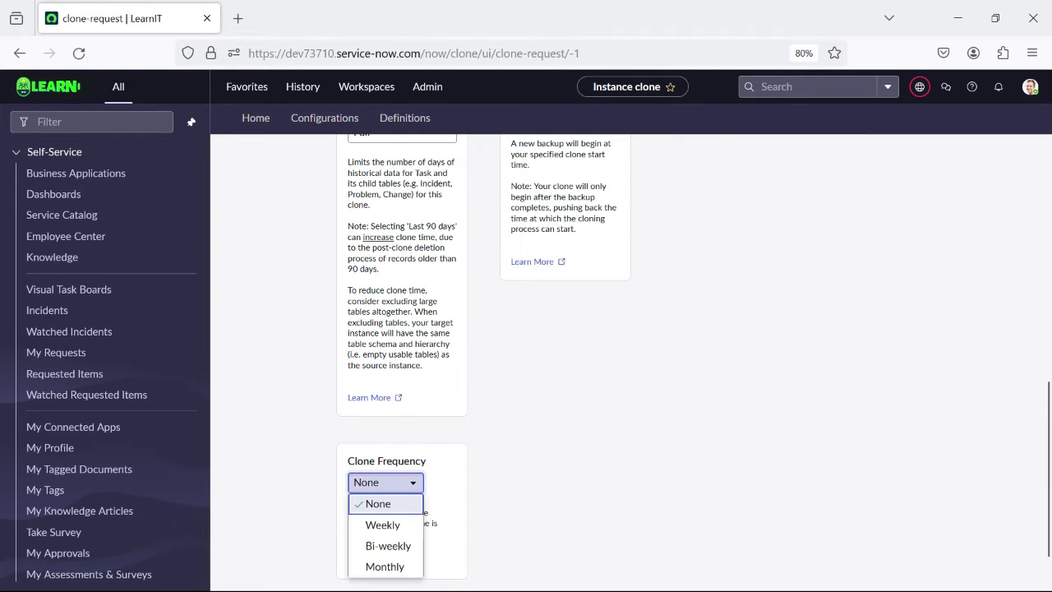
pyautogui.scroll(-1, 386, 476)
pyautogui.click(526, 435)
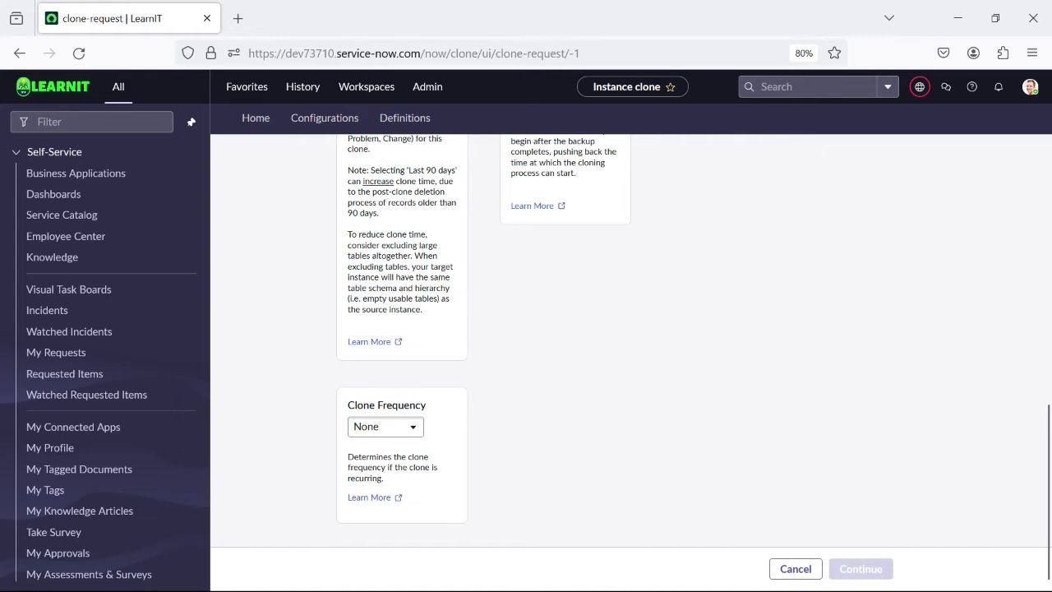
pyautogui.scroll(4, 631, 362)
pyautogui.scroll(-2, 631, 361)
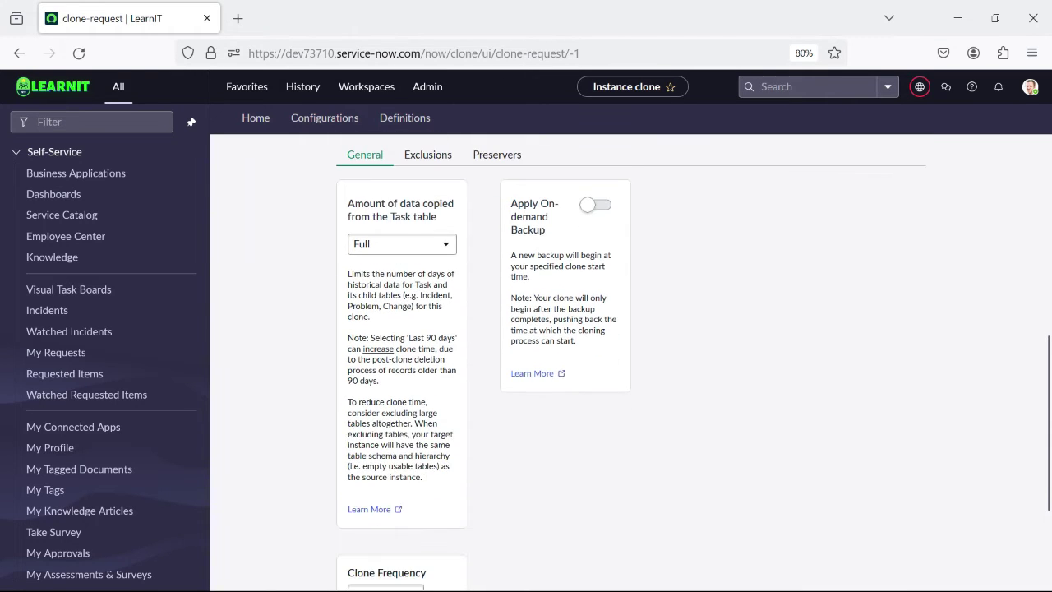
pyautogui.scroll(-2, 631, 361)
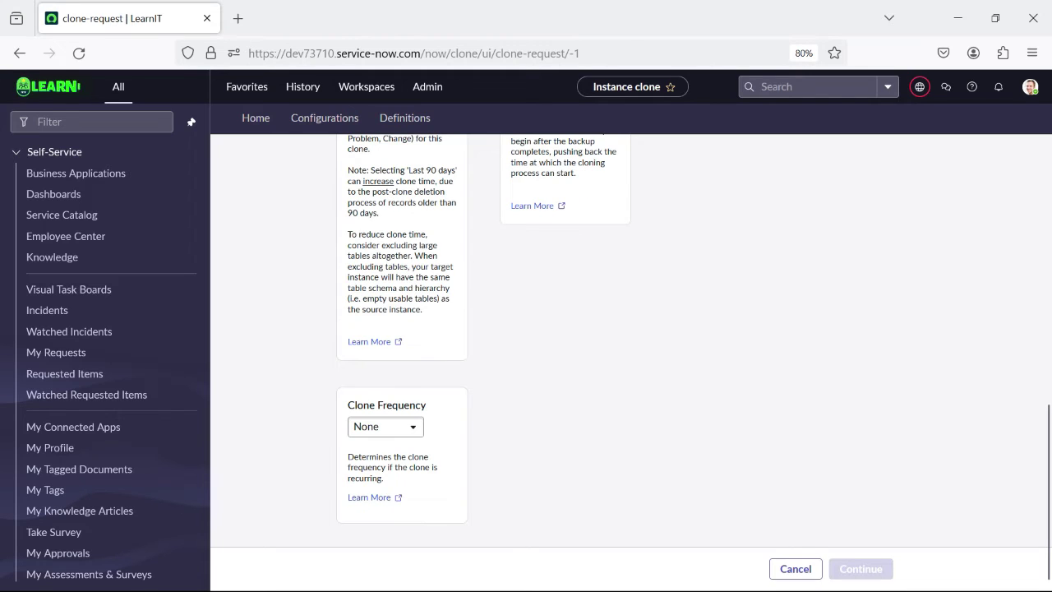
pyautogui.scroll(2, 631, 362)
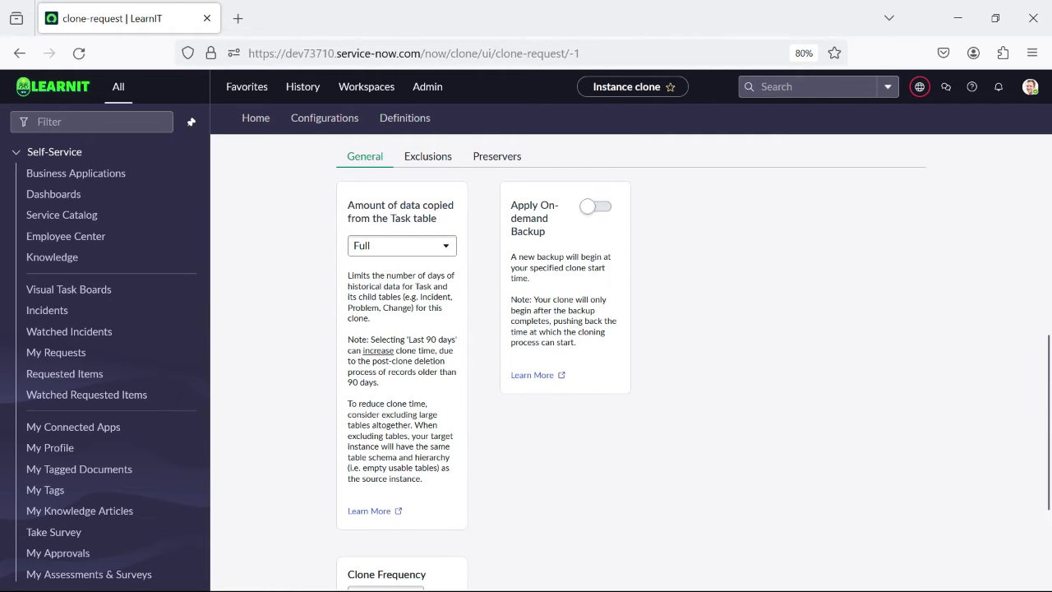
# Step: Review the optional exclusion settings for listed tables and for audit and log data
pyautogui.scroll(1, 631, 361)
pyautogui.click(427, 266)
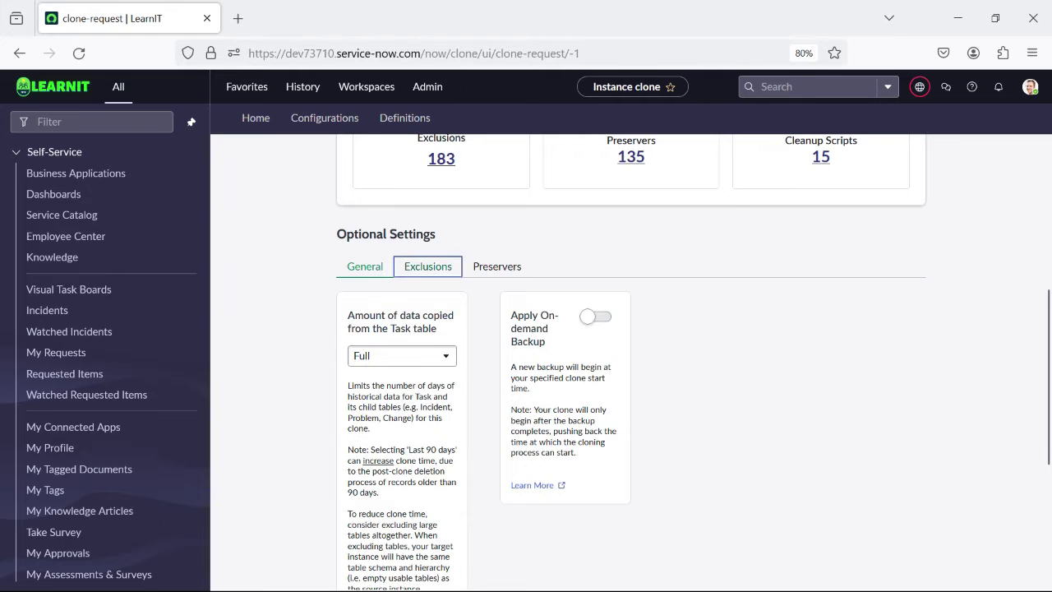
pyautogui.scroll(-1, 631, 362)
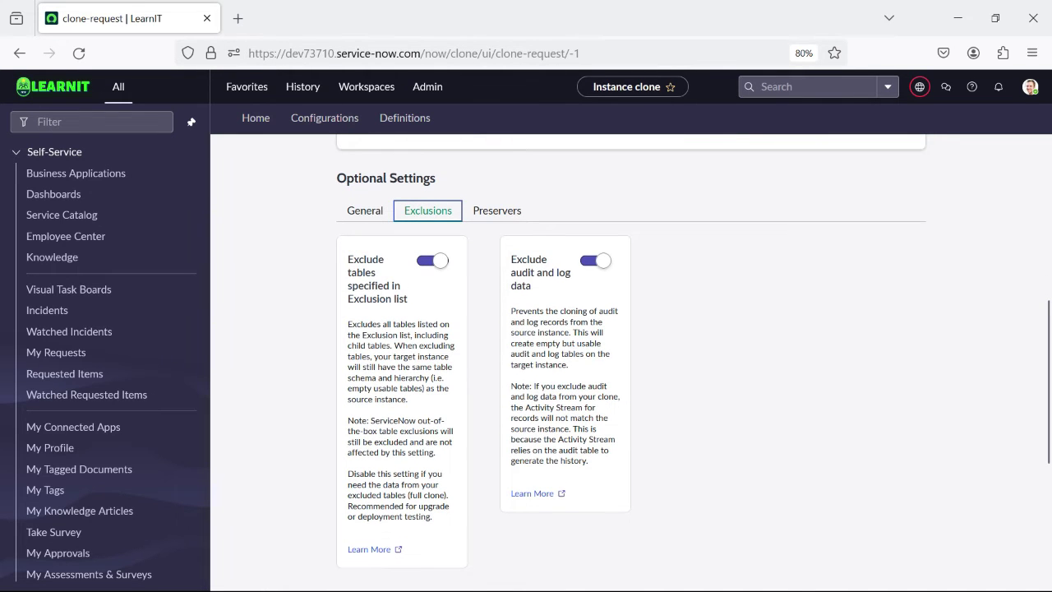
pyautogui.scroll(3, 631, 361)
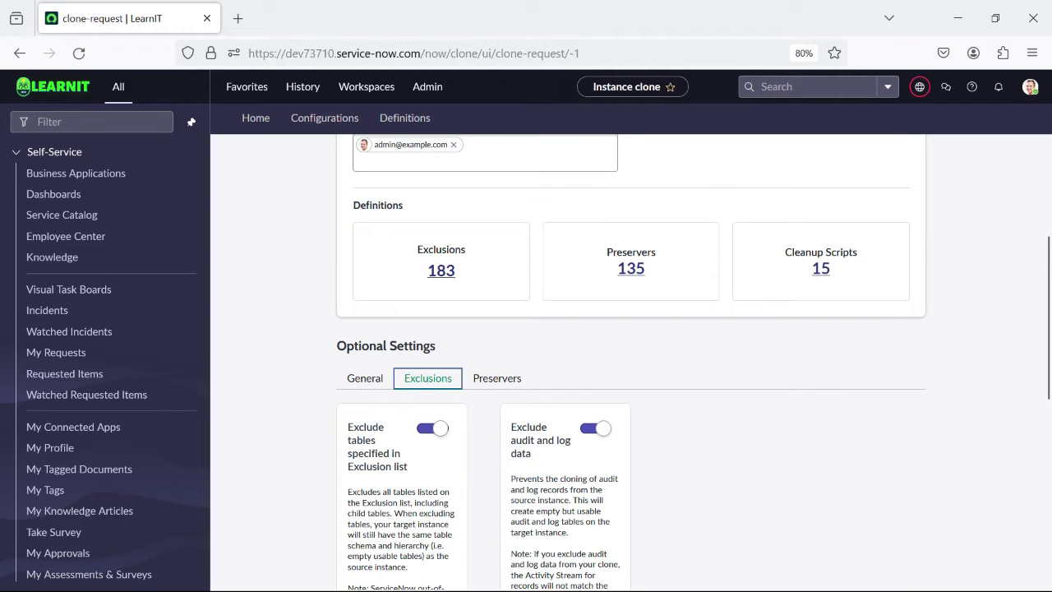
# Step: Review the optional preserver settings for the theme and the number of days of in-progress global update sets
pyautogui.click(497, 378)
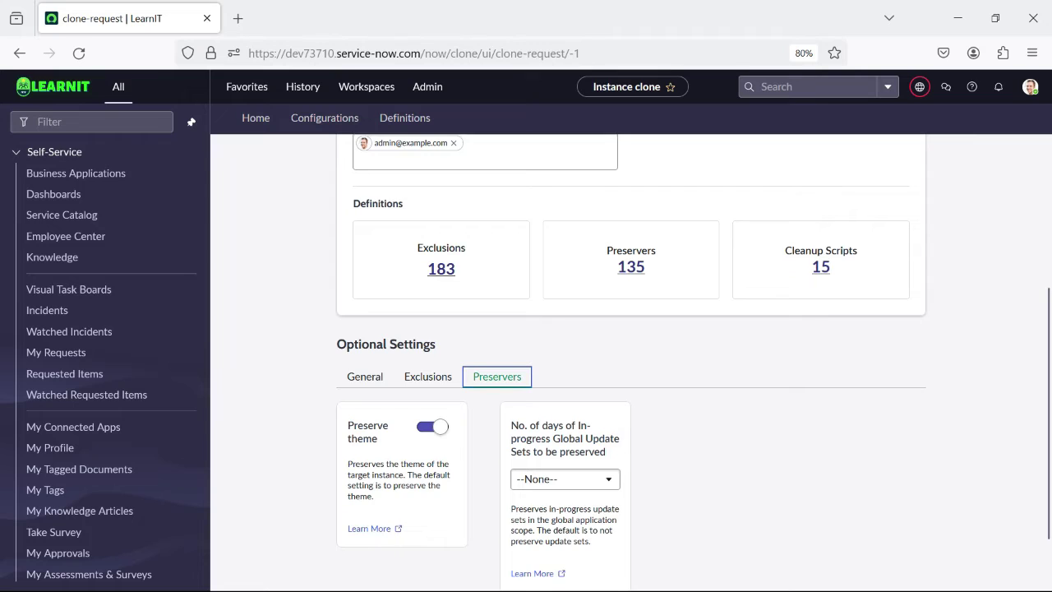
pyautogui.scroll(-1, 631, 361)
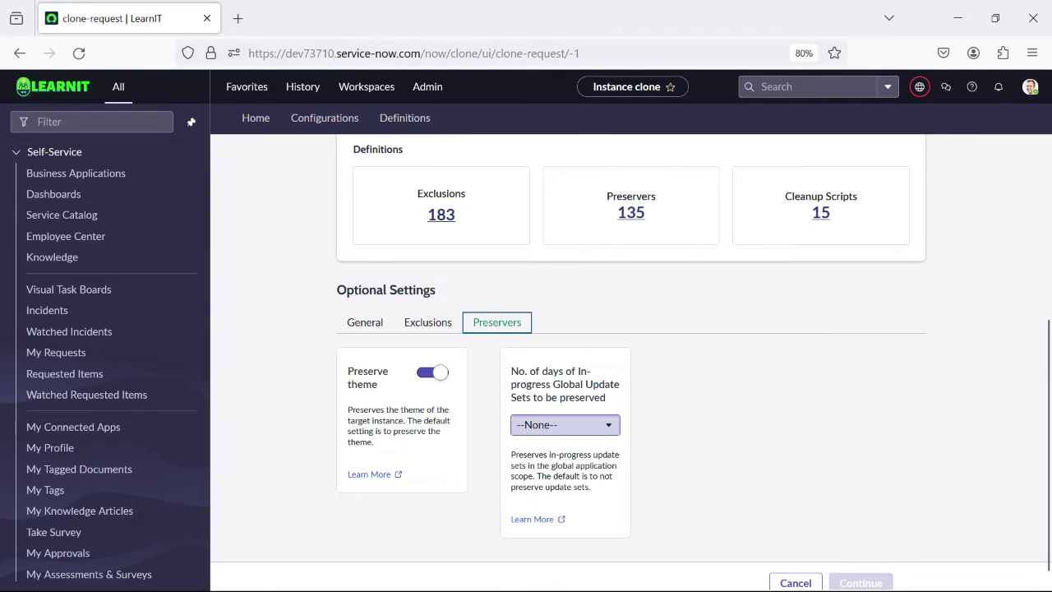
pyautogui.click(564, 424)
pyautogui.click(564, 446)
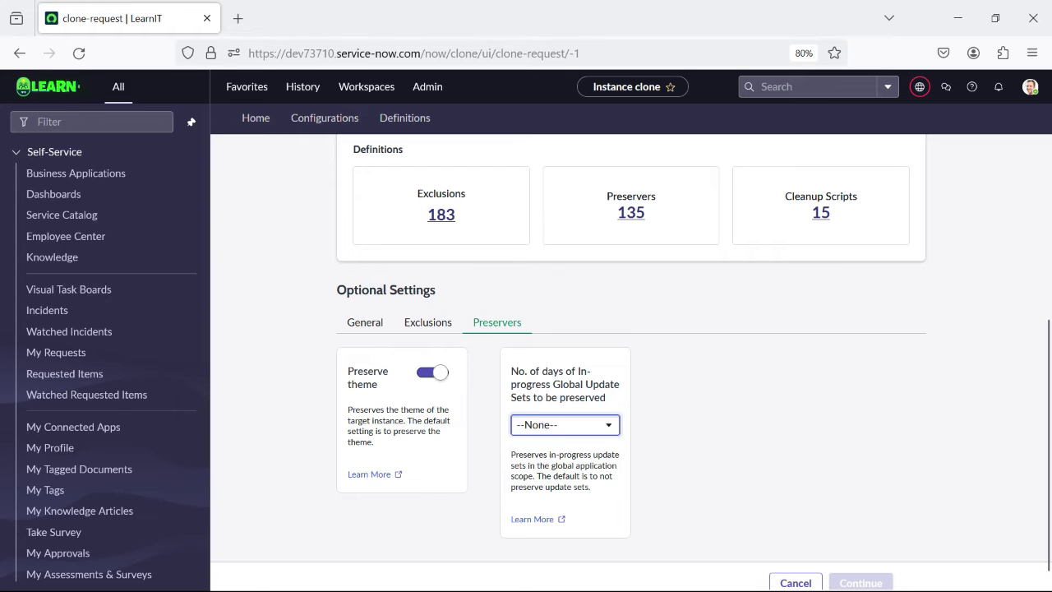
pyautogui.scroll(5, 631, 362)
pyautogui.scroll(-6, 631, 361)
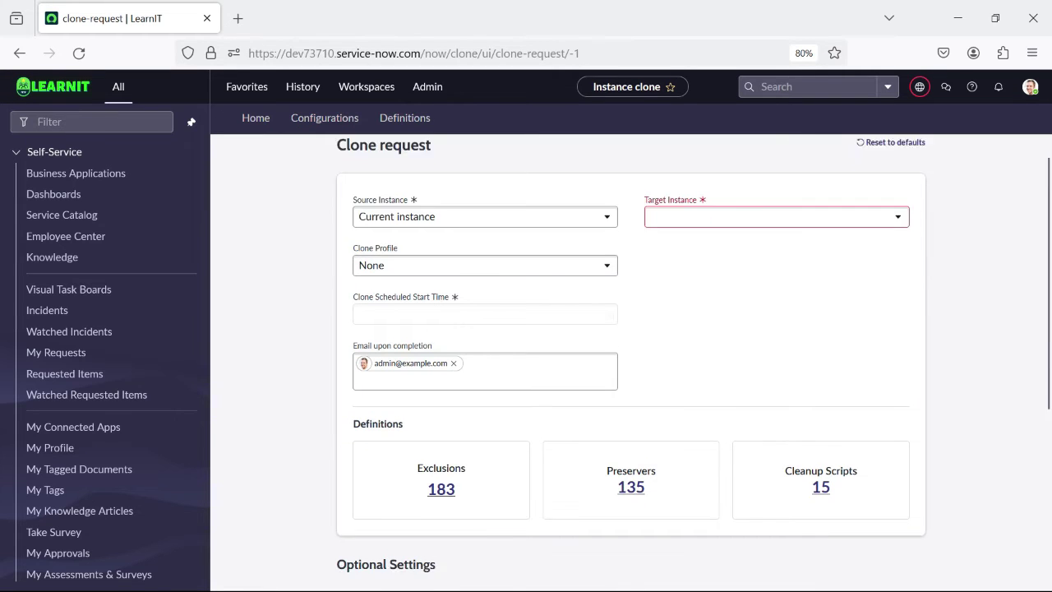
pyautogui.scroll(6, 631, 362)
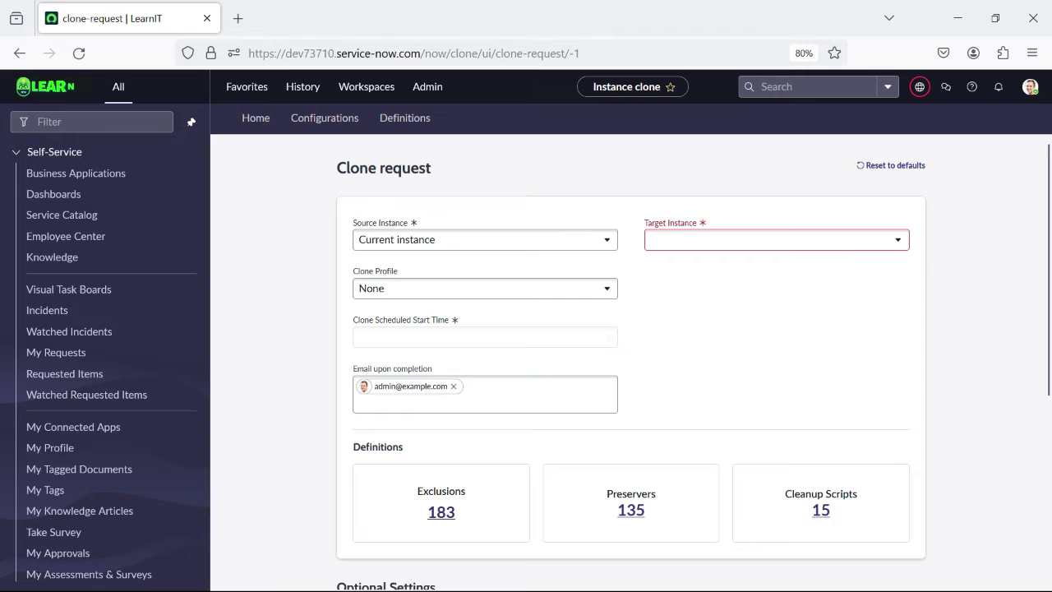
# Step: Look through the clone instances and clone profiles in the clone configurations
pyautogui.click(325, 117)
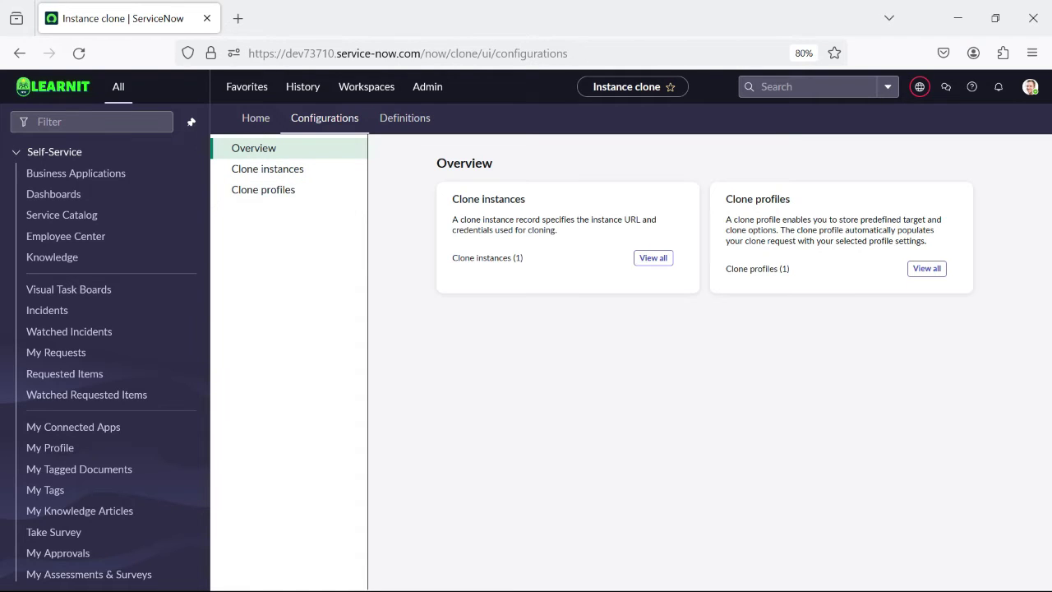
pyautogui.click(267, 169)
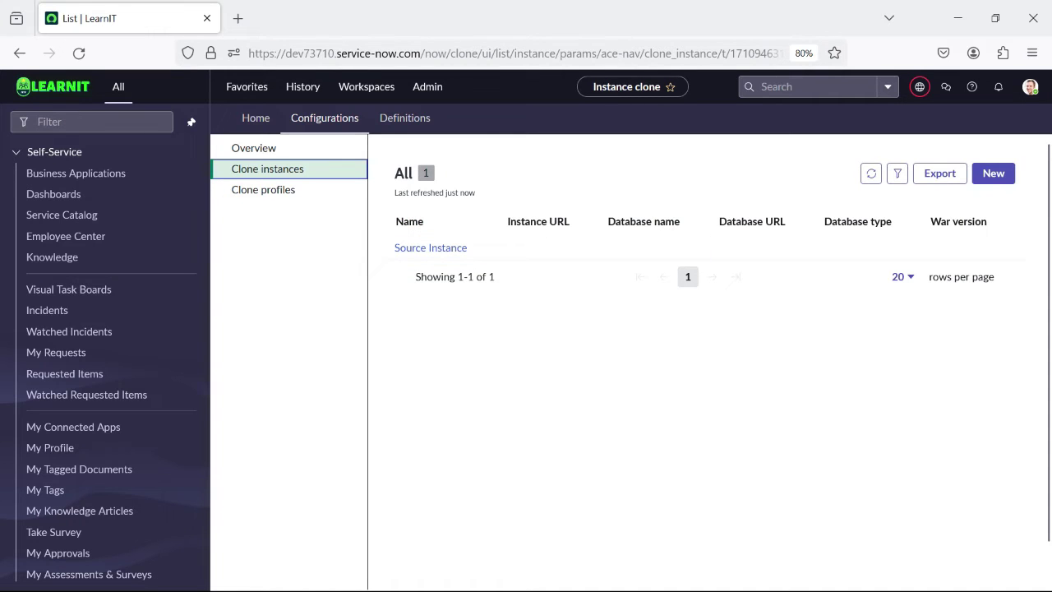
pyautogui.scroll(-2, 653, 238)
pyautogui.scroll(2, 653, 238)
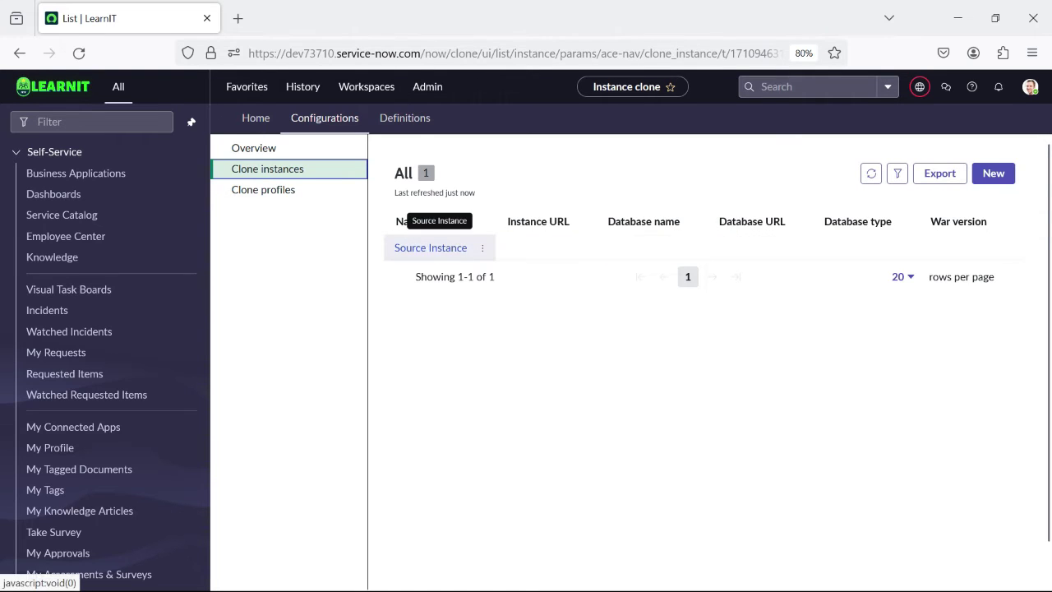
pyautogui.click(263, 190)
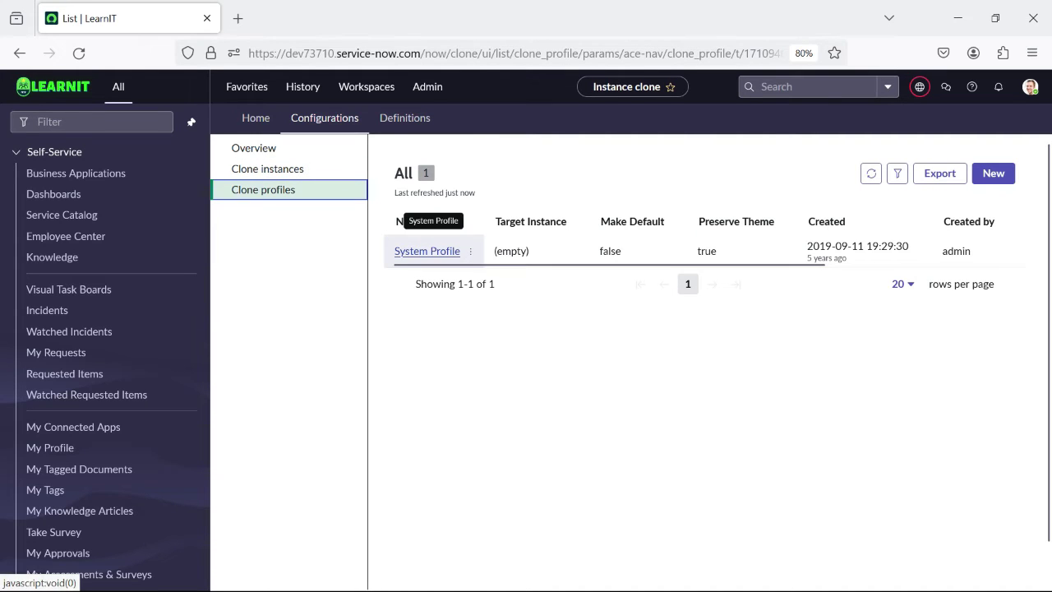
pyautogui.click(267, 169)
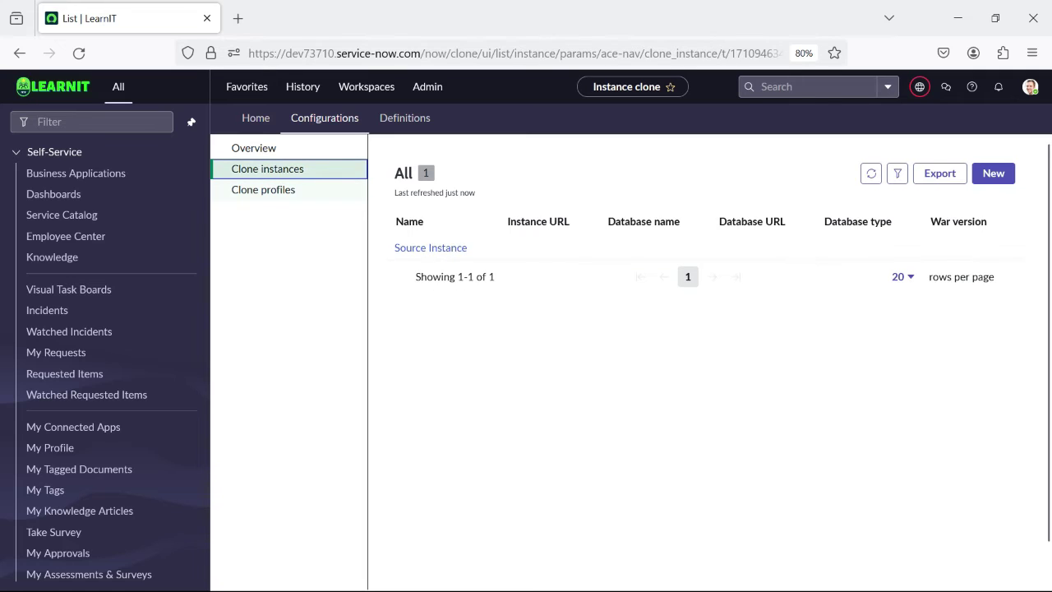
pyautogui.click(263, 190)
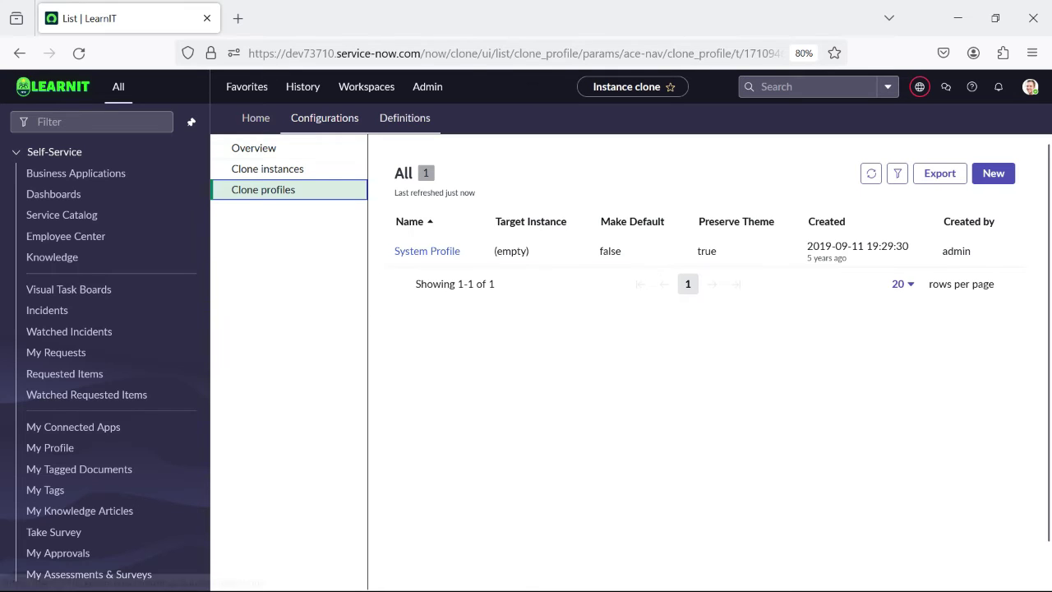
# Step: Go to the clone definitions and look through the full list of excluded tables
pyautogui.click(404, 119)
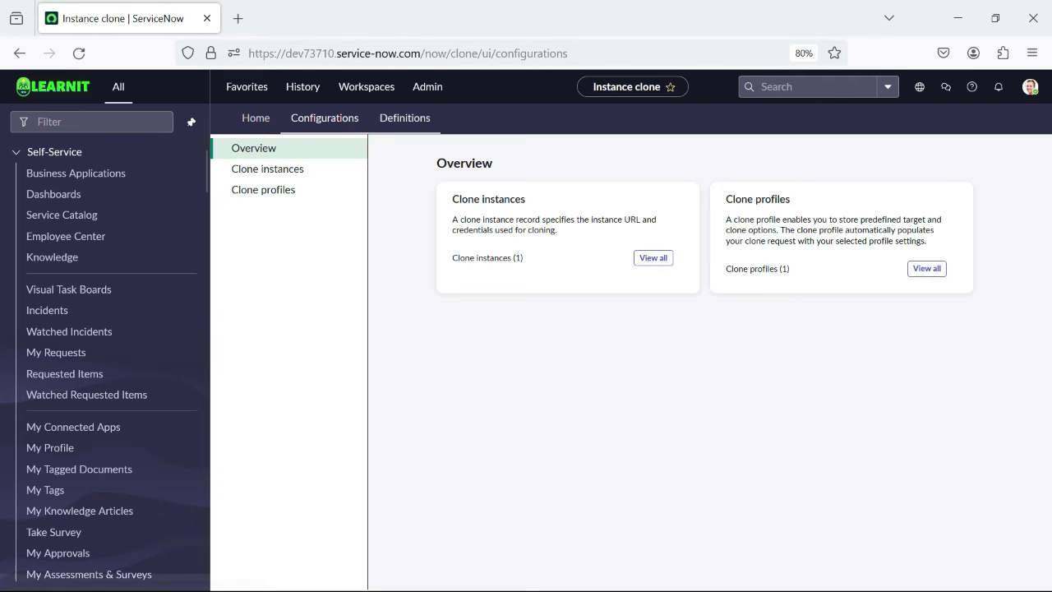
pyautogui.click(404, 119)
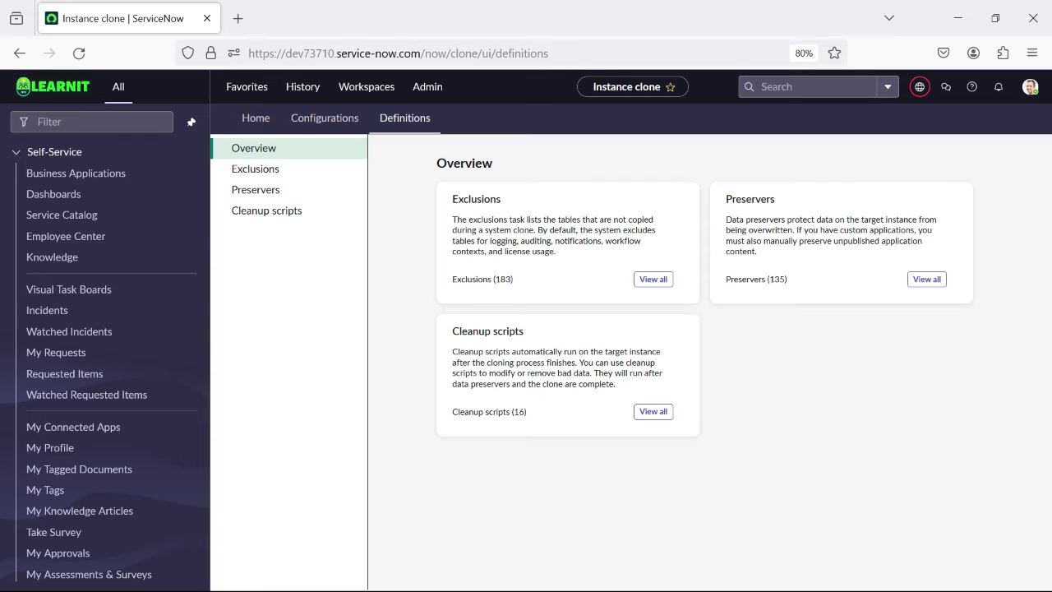
pyautogui.click(653, 278)
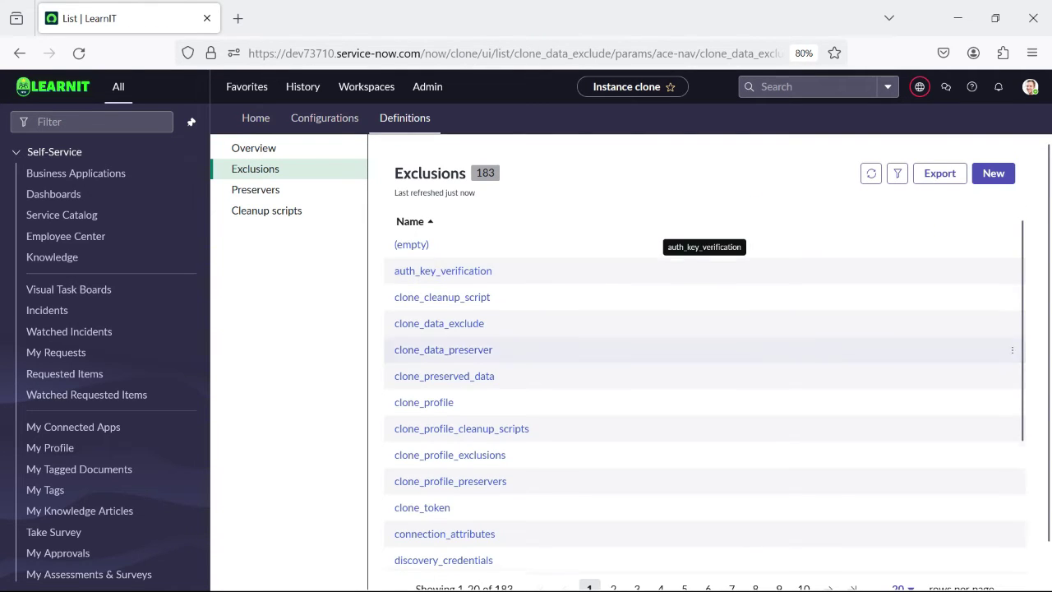
pyautogui.scroll(-3, 704, 455)
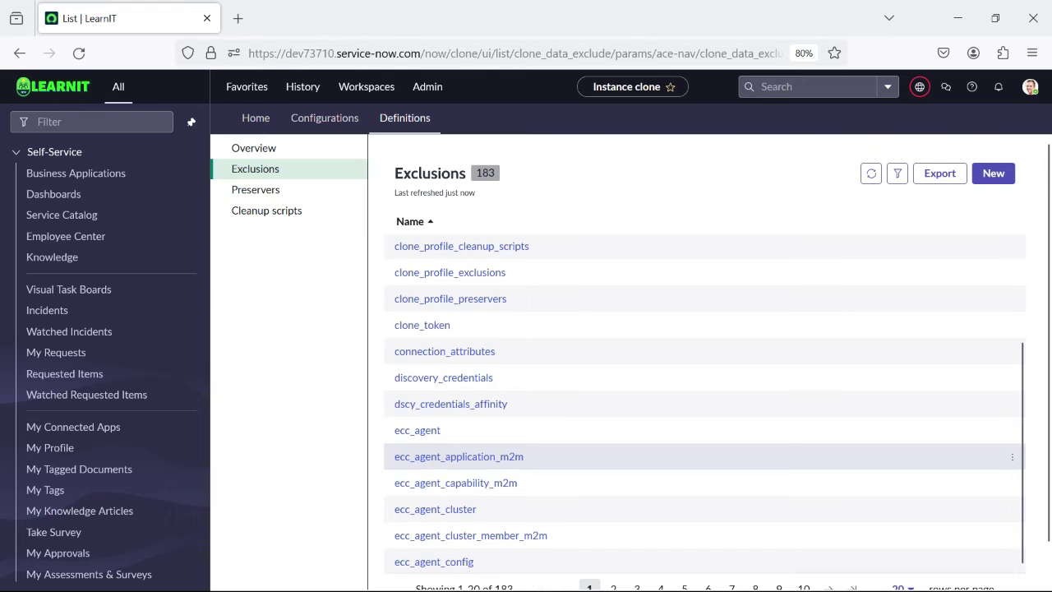
pyautogui.scroll(3, 704, 456)
pyautogui.scroll(-3, 704, 456)
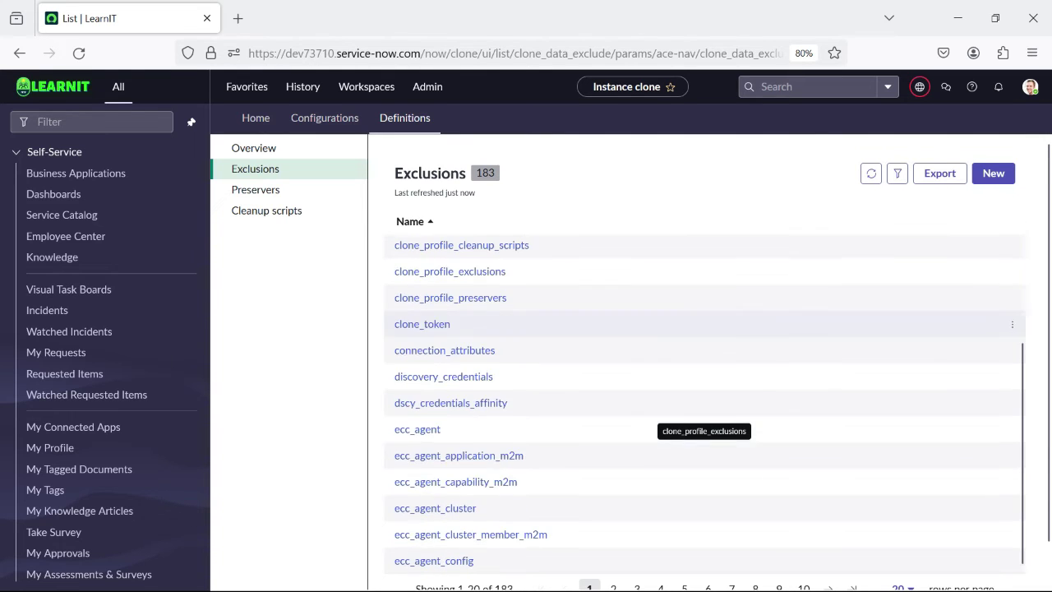
pyautogui.scroll(3, 704, 456)
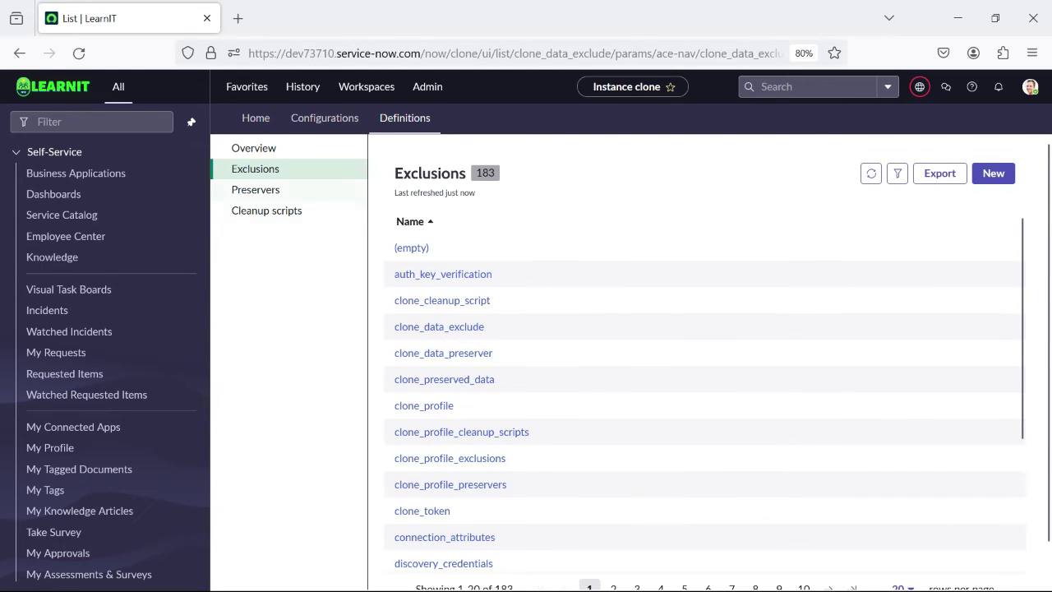
# Step: Look through the data preservers and the cleanup scripts in the clone definitions
pyautogui.click(256, 188)
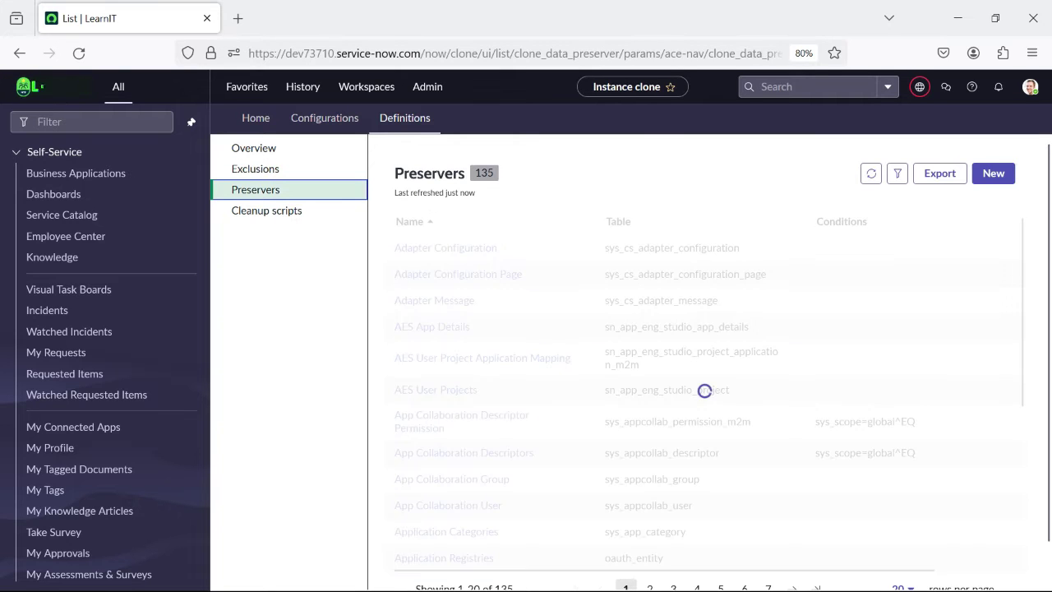
pyautogui.scroll(-3, 699, 329)
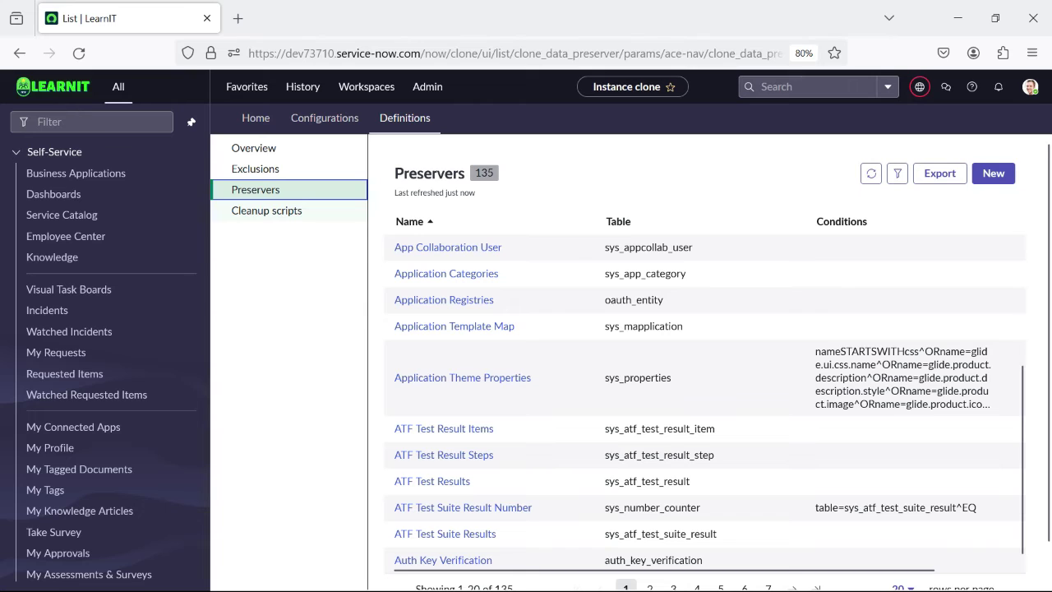
pyautogui.click(266, 211)
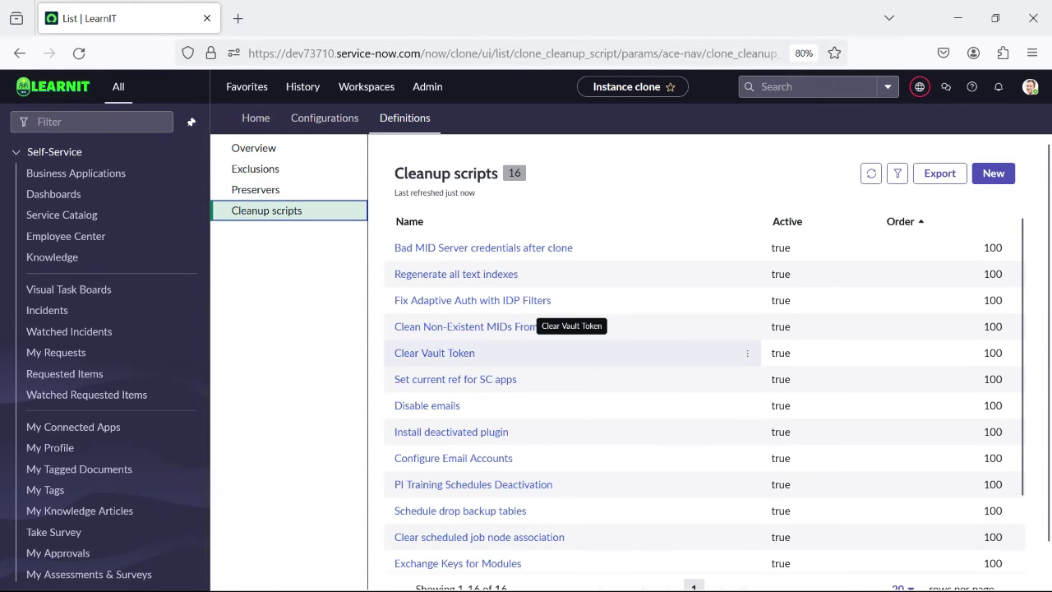
pyautogui.scroll(-3, 575, 353)
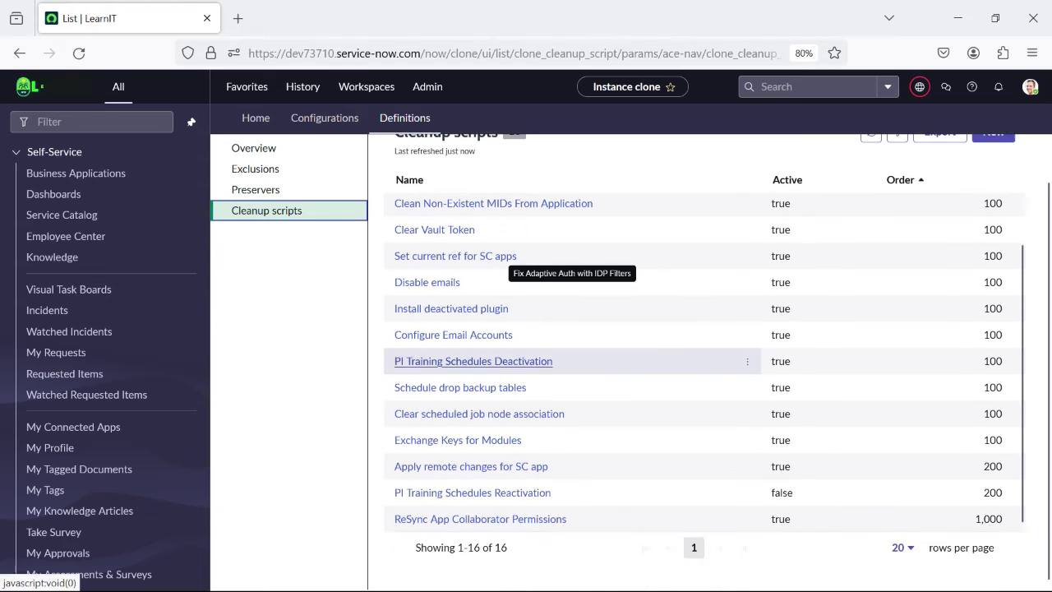
pyautogui.scroll(2, 575, 361)
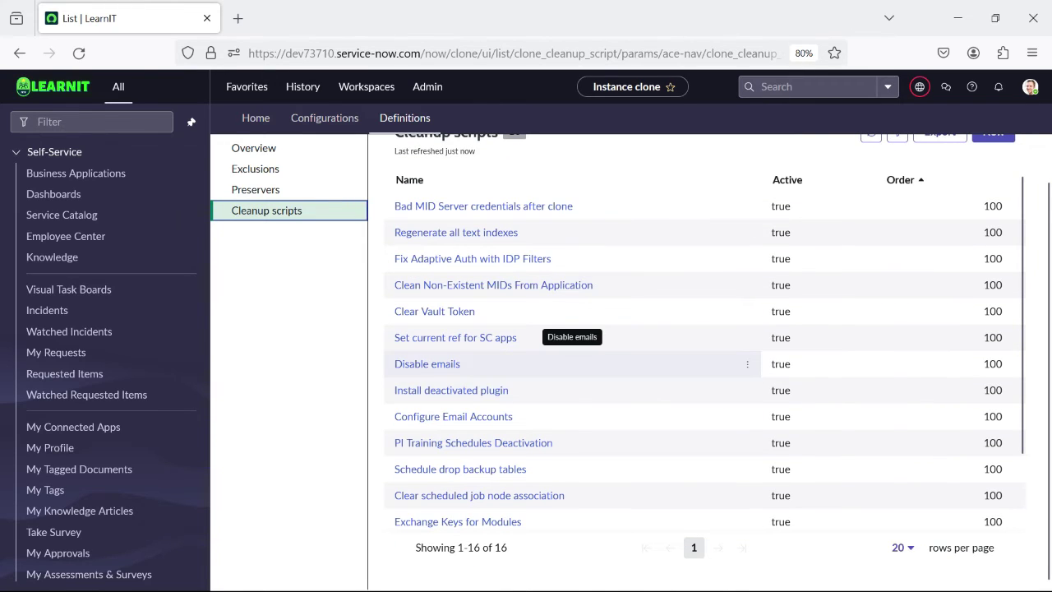
pyautogui.scroll(1, 575, 362)
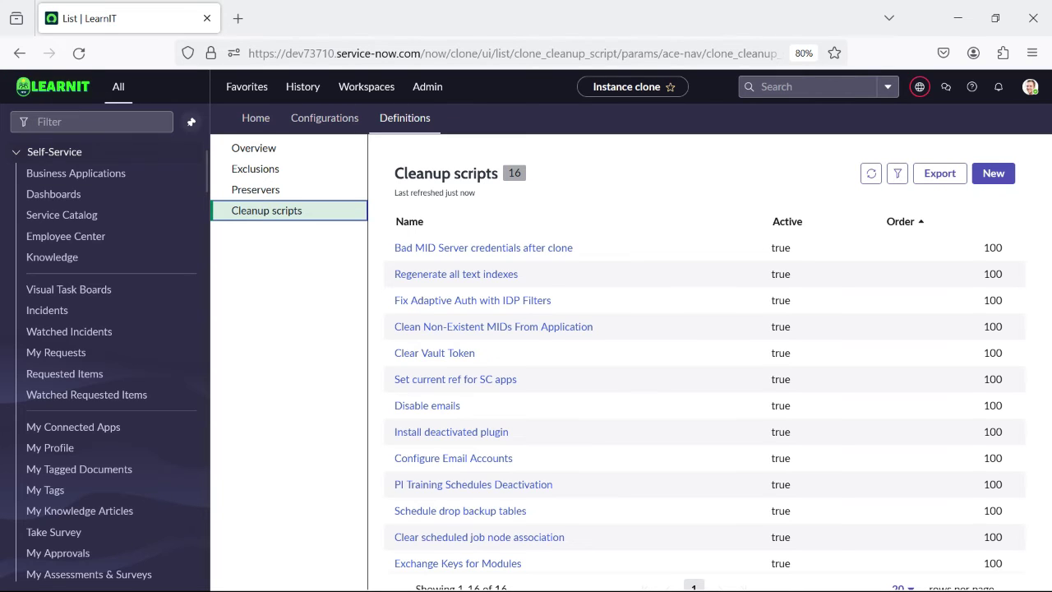
# Step: Find My Company Applications by filtering for "my company", and open the My Test custom application record
pyautogui.click(92, 122)
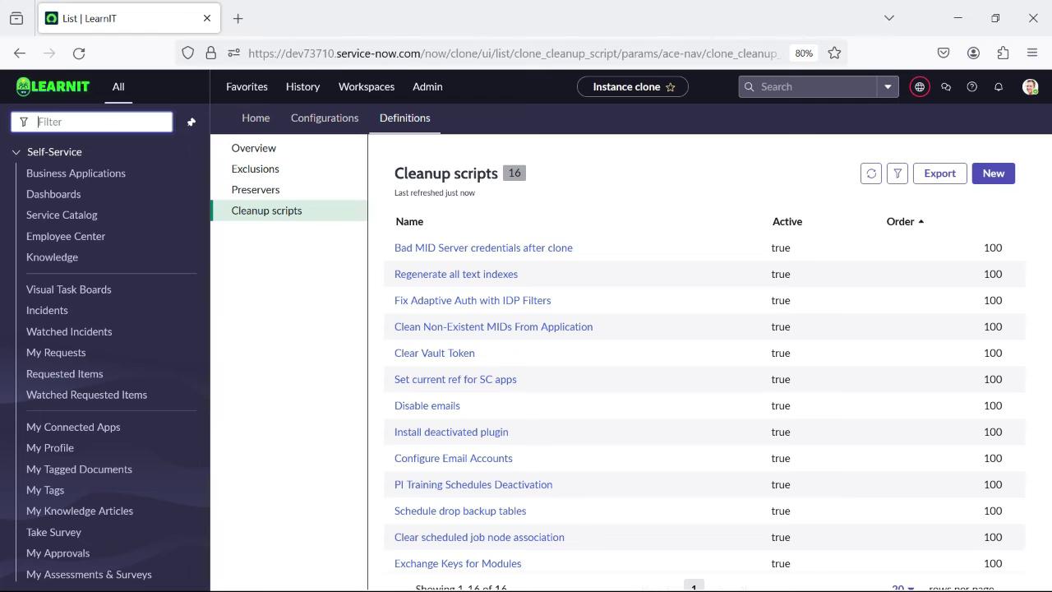
pyautogui.write('my')
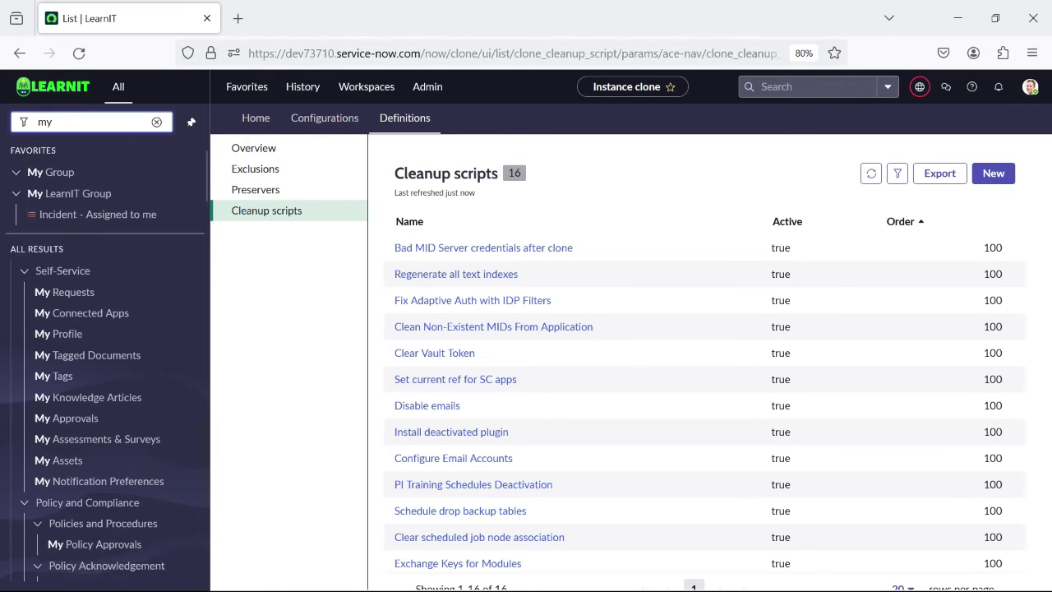
pyautogui.write(' company')
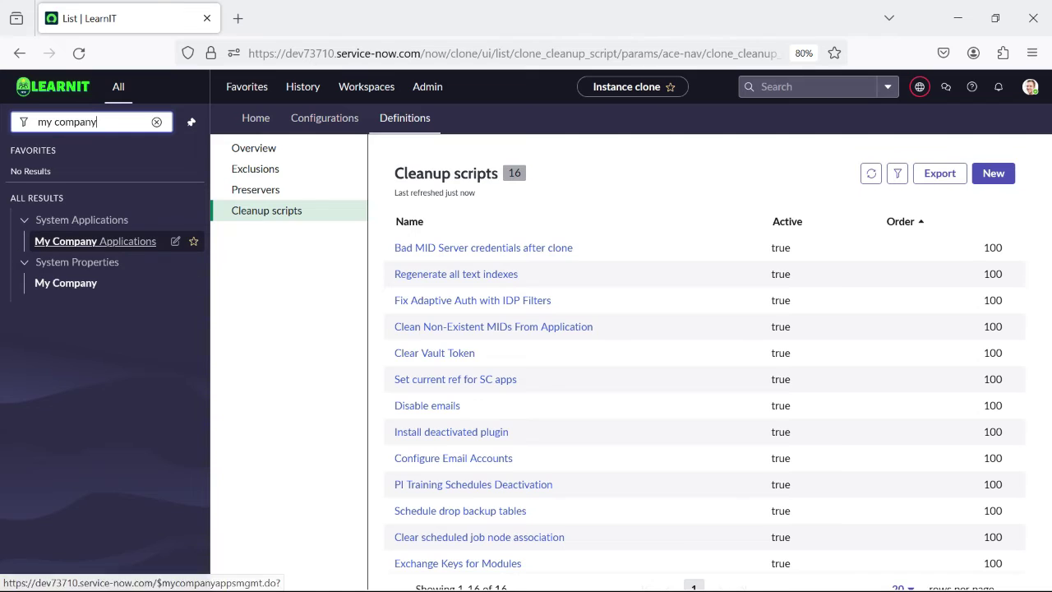
pyautogui.click(94, 241)
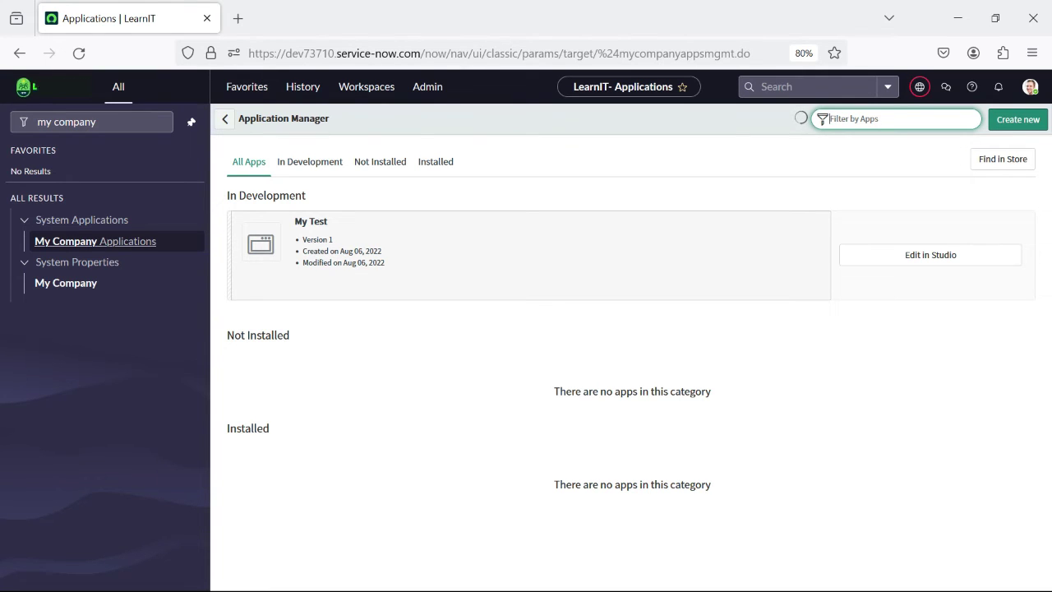
pyautogui.click(531, 266)
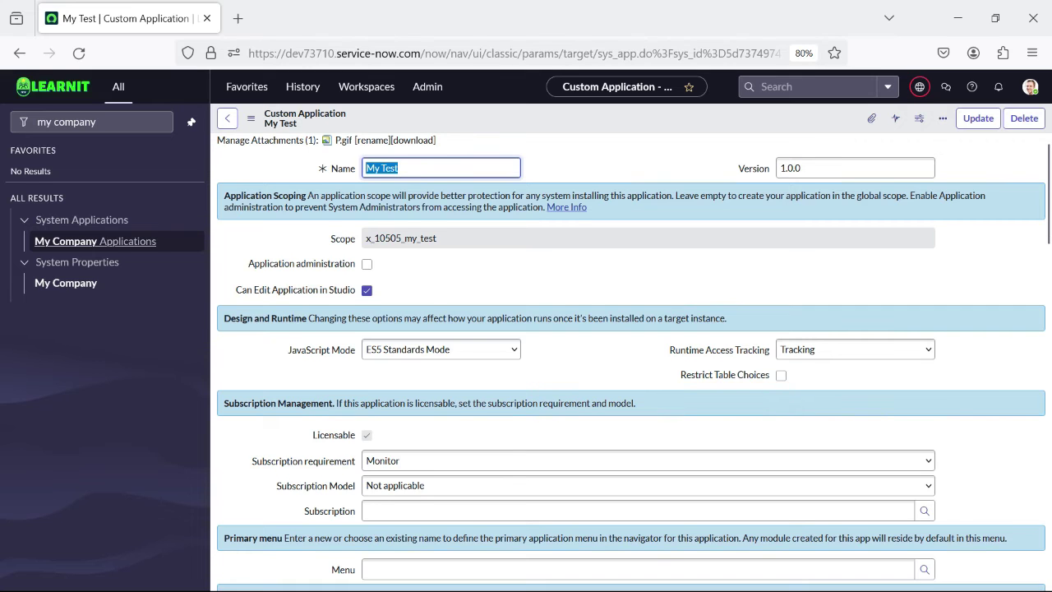
# Step: Open Manage Developers for the My Test application and add a developer by entering the person's name
pyautogui.scroll(-3, 631, 362)
pyautogui.scroll(3, 631, 361)
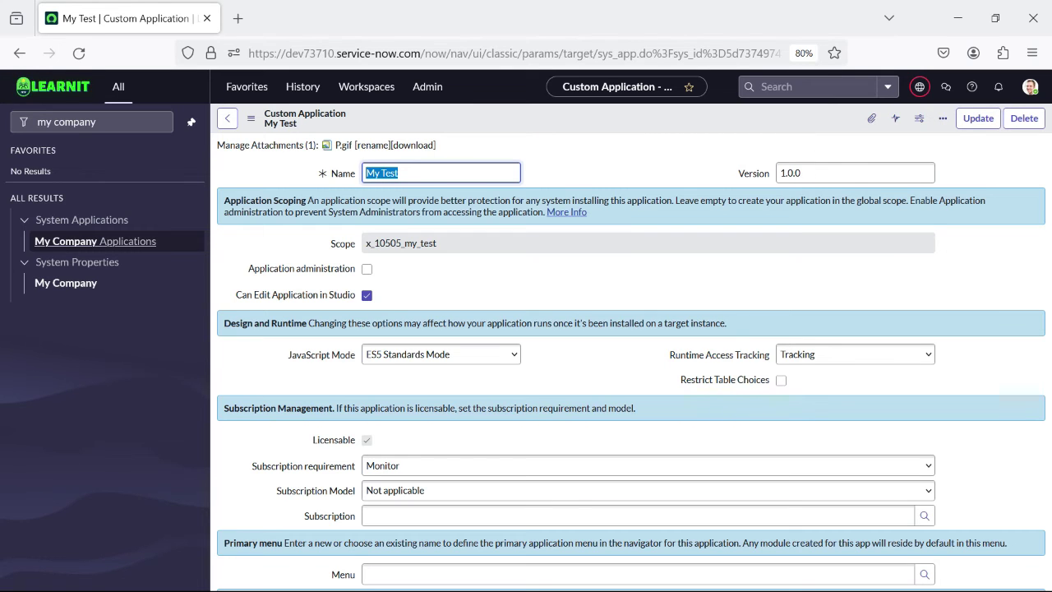
pyautogui.scroll(-5, 631, 353)
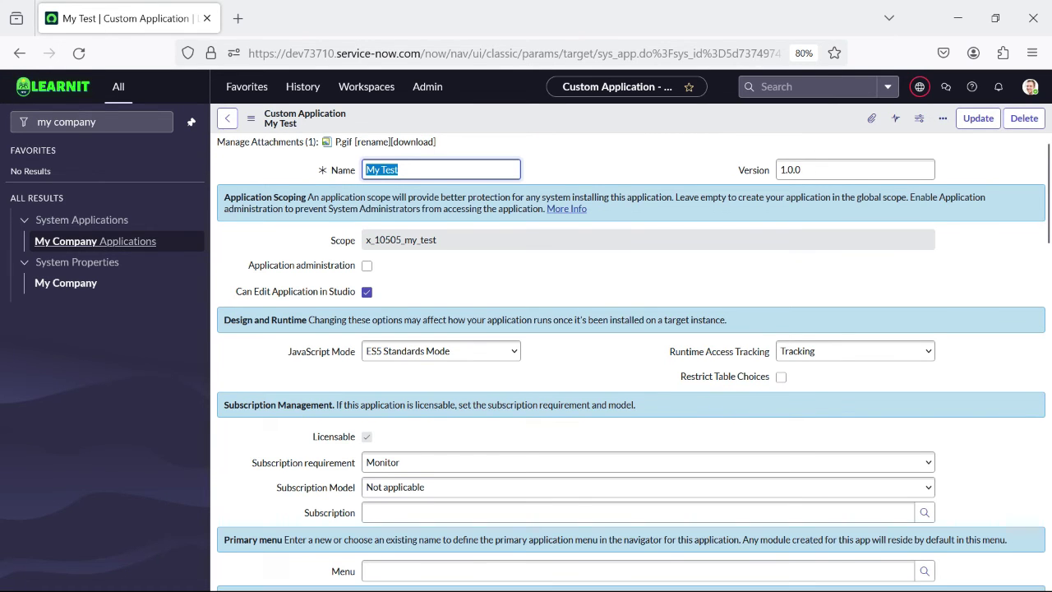
pyautogui.scroll(5, 631, 353)
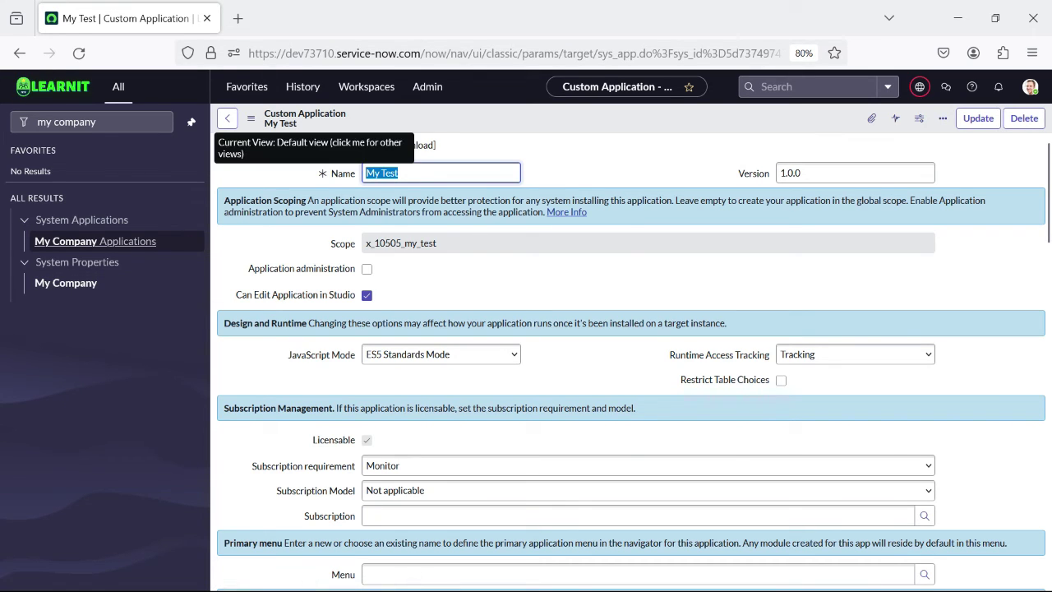
pyautogui.scroll(-8, 631, 361)
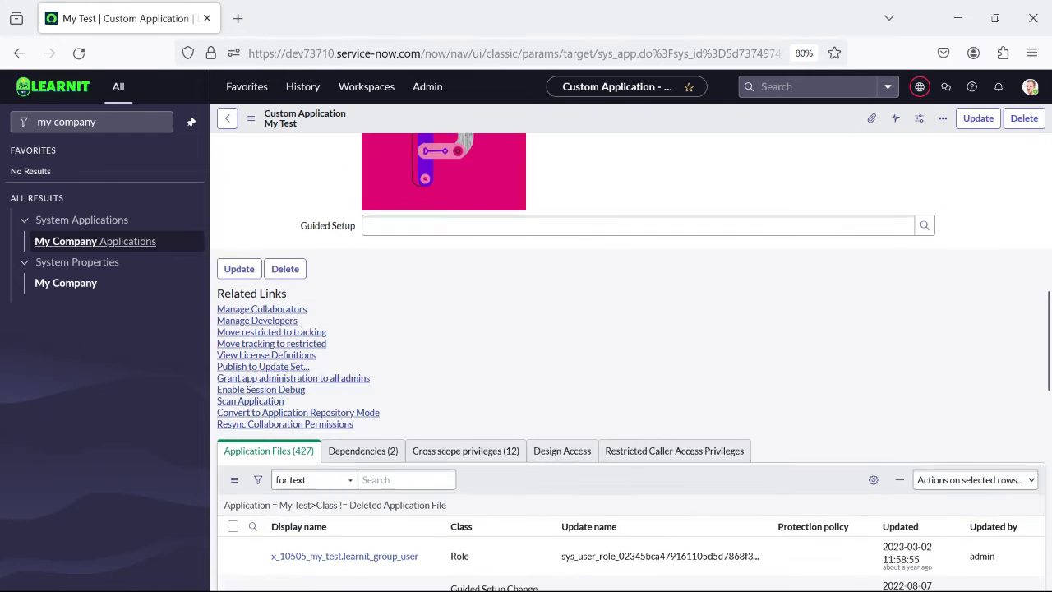
pyautogui.scroll(-3, 631, 362)
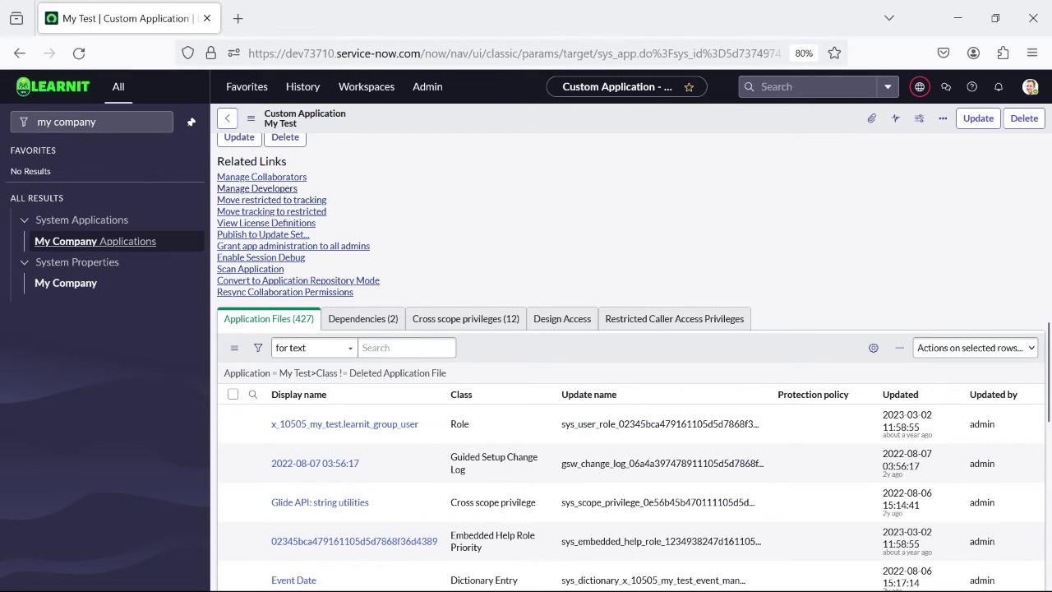
pyautogui.click(257, 188)
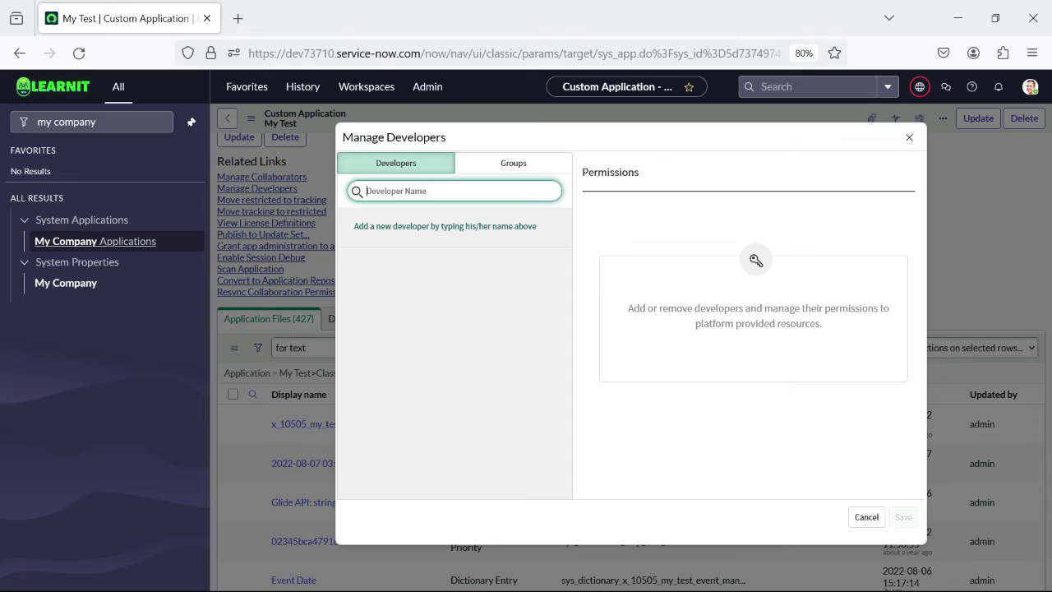
pyautogui.write('abel')
pyautogui.press('Return')
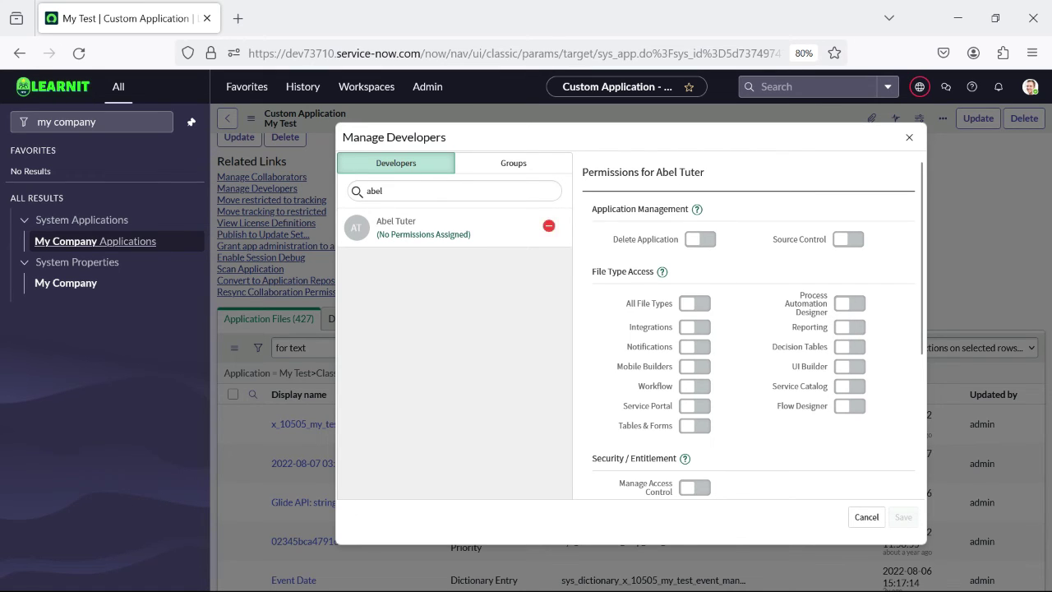
# Step: Examine all permission categories available for the added developer, and briefly try the Allow Scripting permission
pyautogui.scroll(-4, 748, 329)
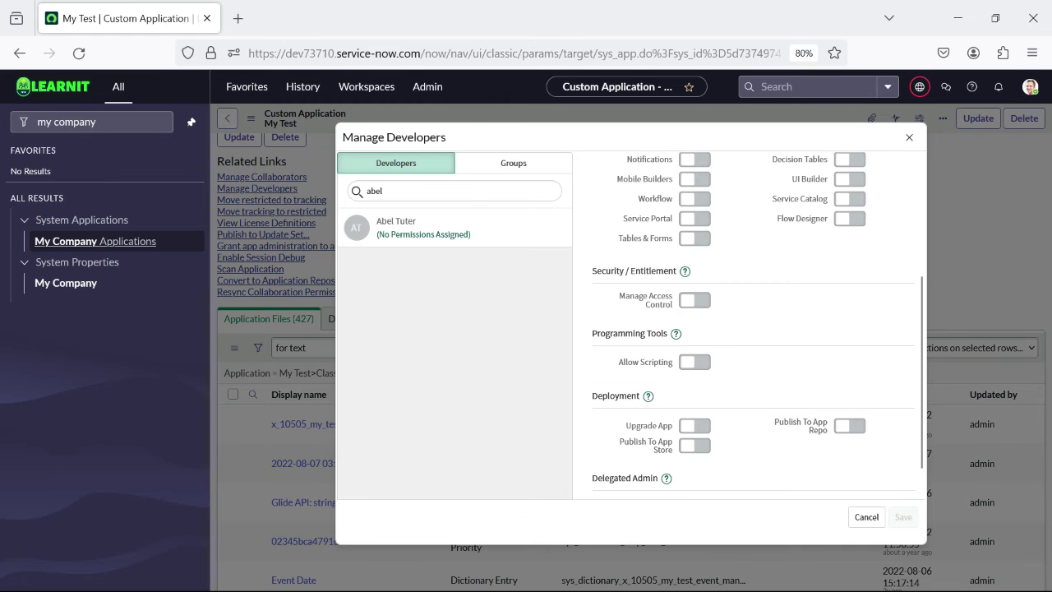
pyautogui.scroll(-1, 751, 329)
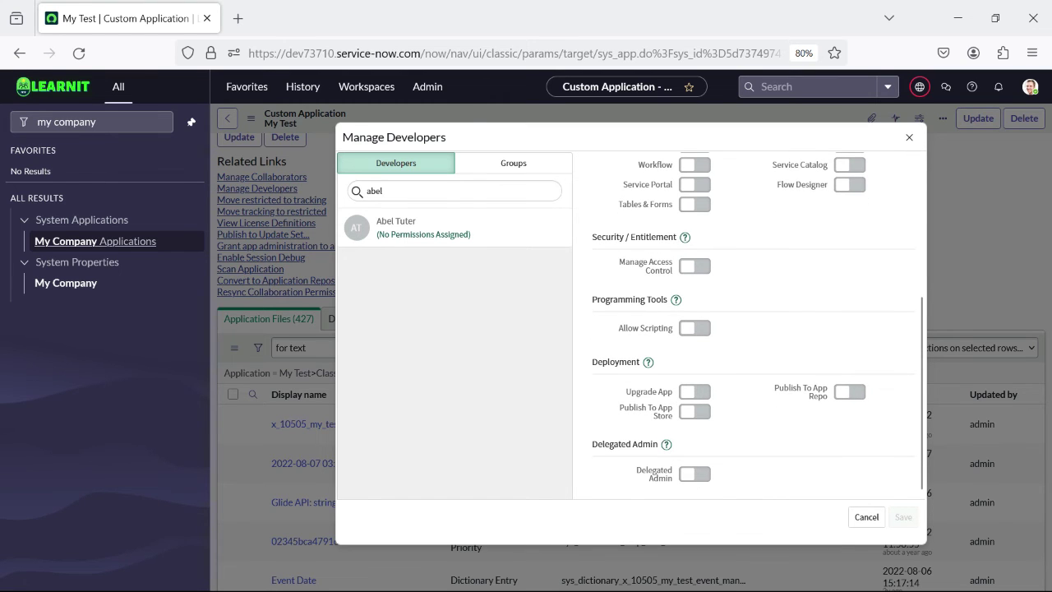
pyautogui.scroll(5, 752, 328)
pyautogui.scroll(-5, 752, 328)
pyautogui.click(694, 327)
pyautogui.click(694, 328)
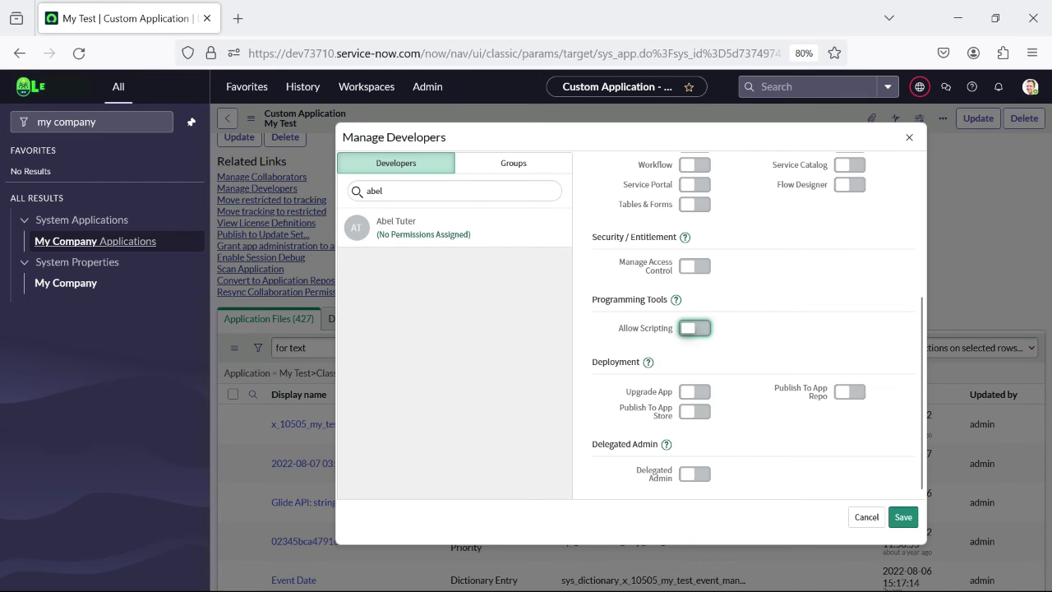
pyautogui.scroll(5, 751, 328)
pyautogui.scroll(-5, 752, 329)
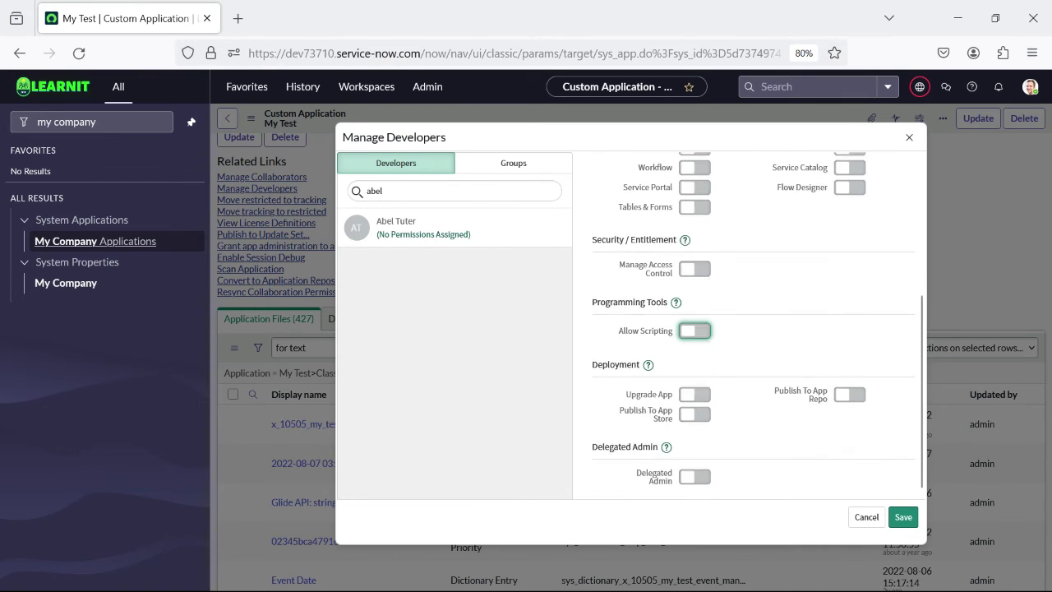
# Step: Try the Delegated Admin permission for the developer, review which permissions it includes, and revoke it again
pyautogui.click(694, 473)
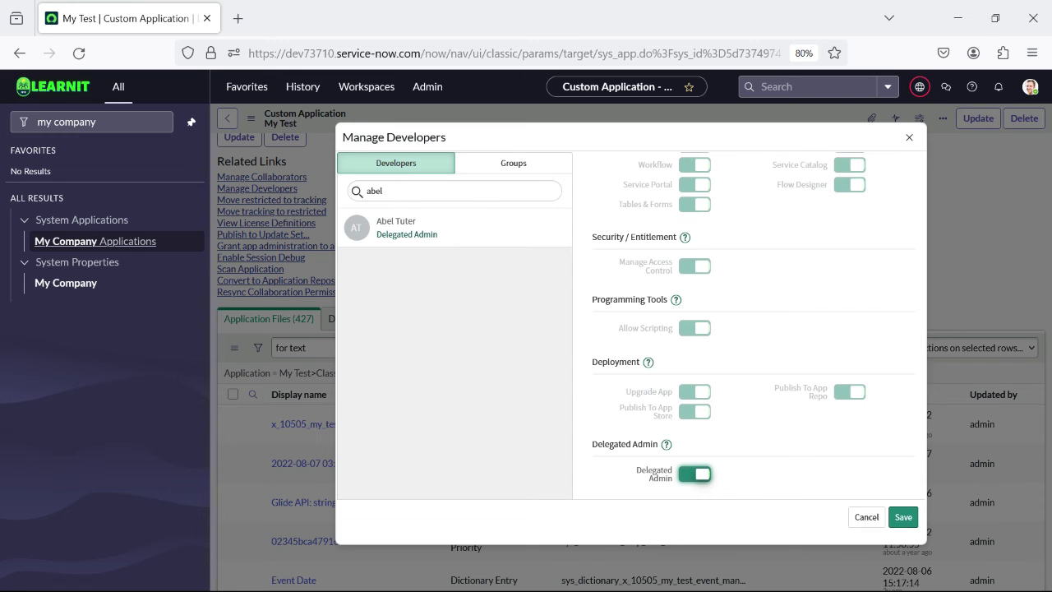
pyautogui.scroll(5, 752, 329)
pyautogui.scroll(-2, 752, 328)
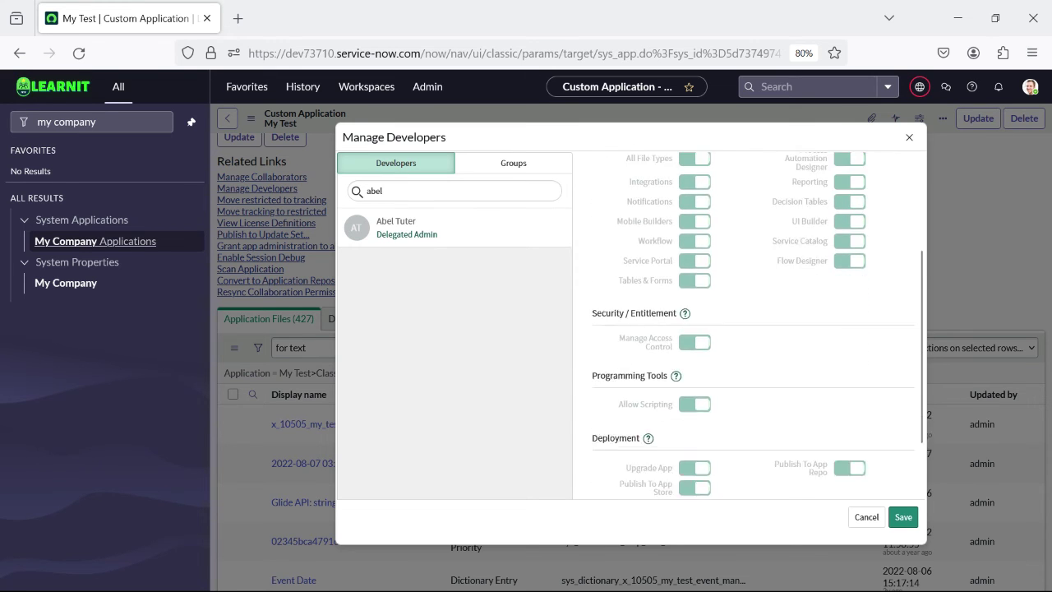
pyautogui.scroll(-1, 751, 328)
pyautogui.scroll(5, 752, 329)
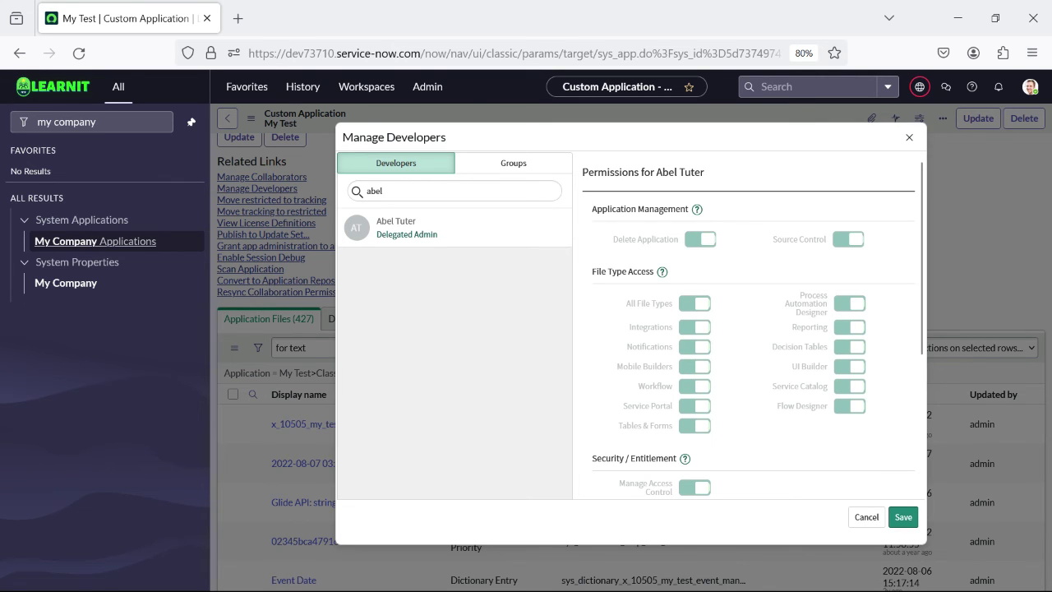
pyautogui.scroll(-3, 752, 329)
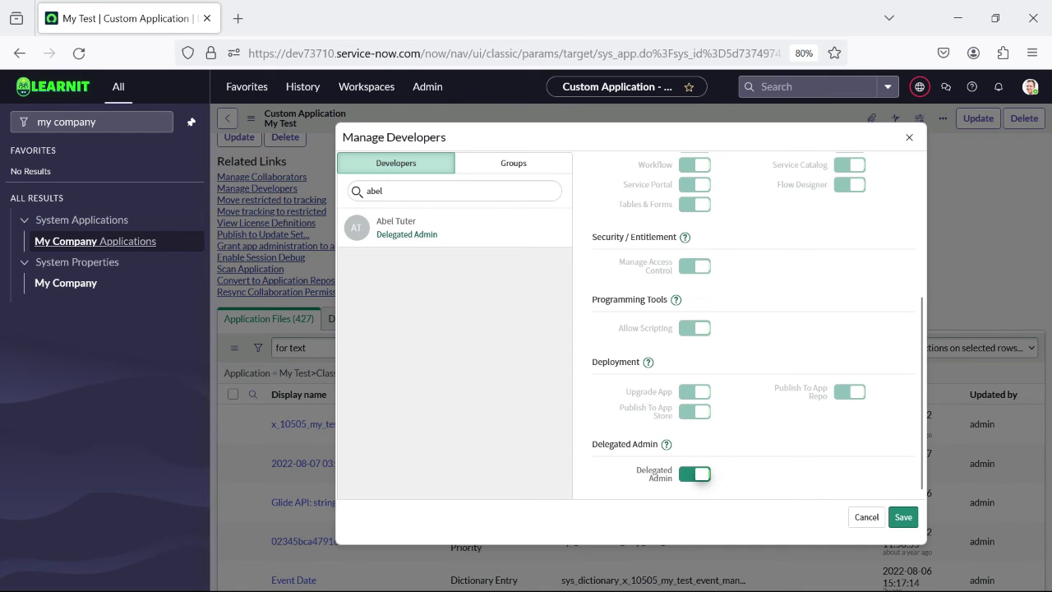
pyautogui.click(699, 474)
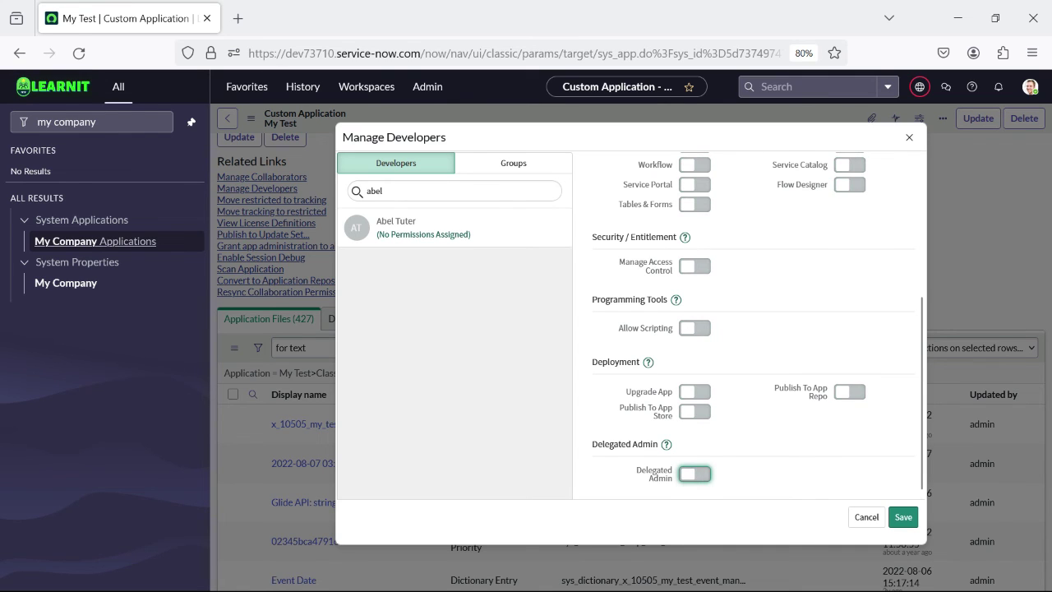
# Step: Grant the developer the Delete Application, Integrations, Notifications, Workflow, Service Portal and Tables & Forms permissions, and save them
pyautogui.scroll(5, 752, 329)
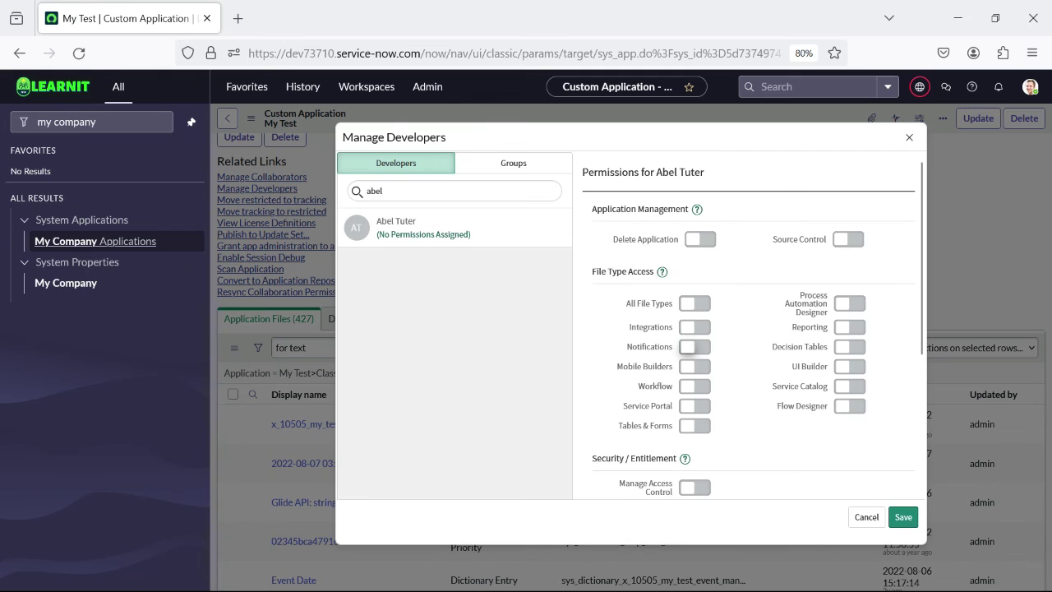
pyautogui.click(692, 327)
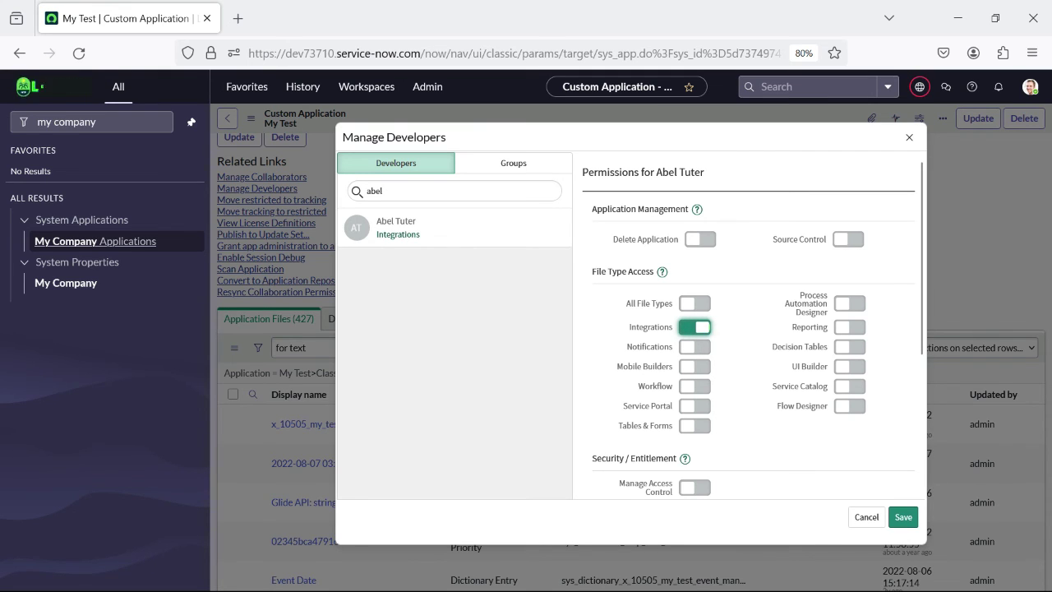
pyautogui.click(700, 239)
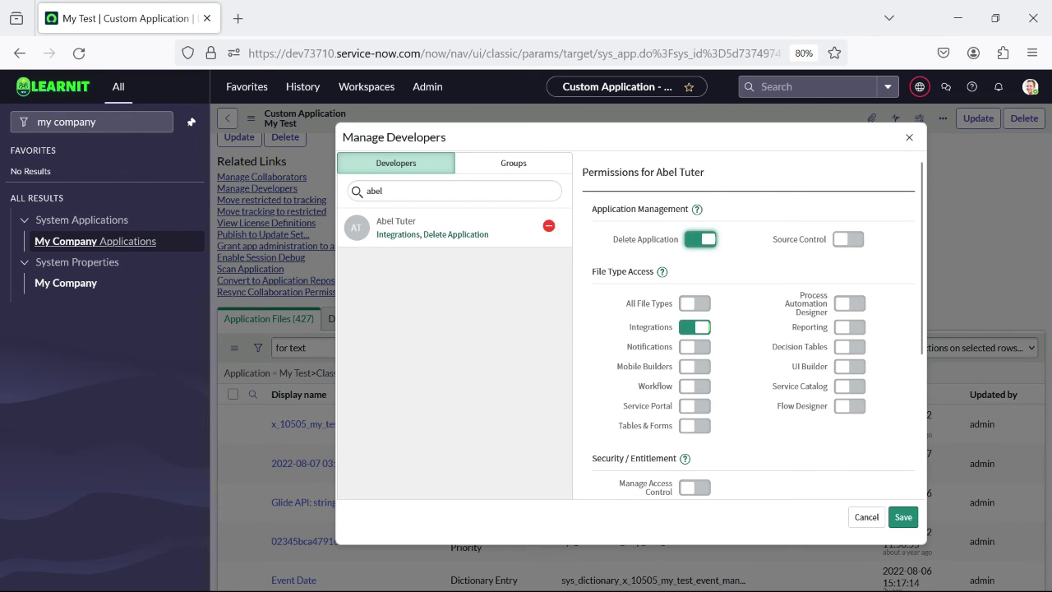
pyautogui.click(694, 346)
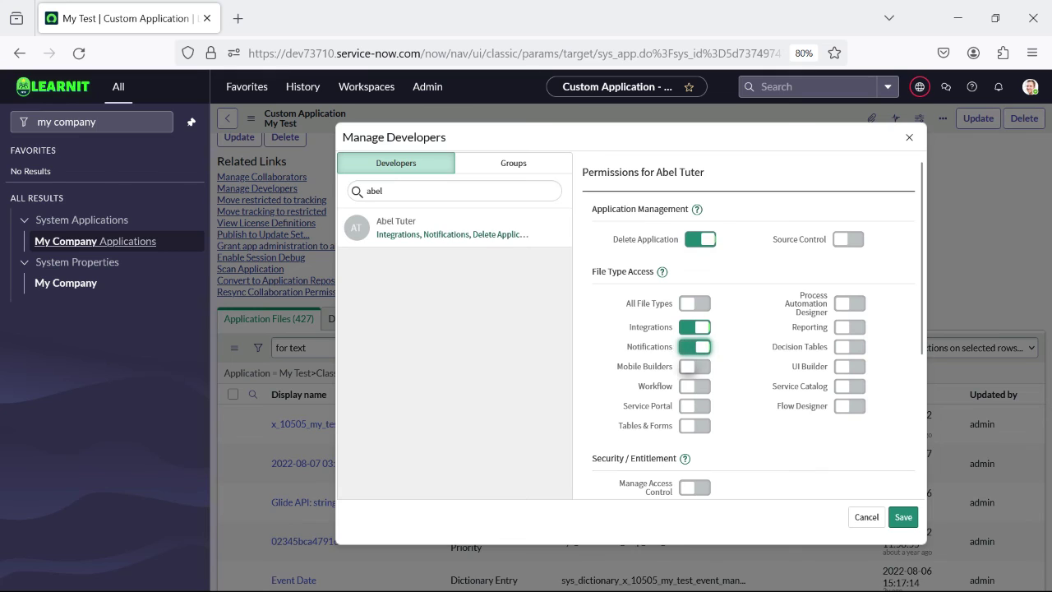
pyautogui.click(695, 385)
pyautogui.click(694, 405)
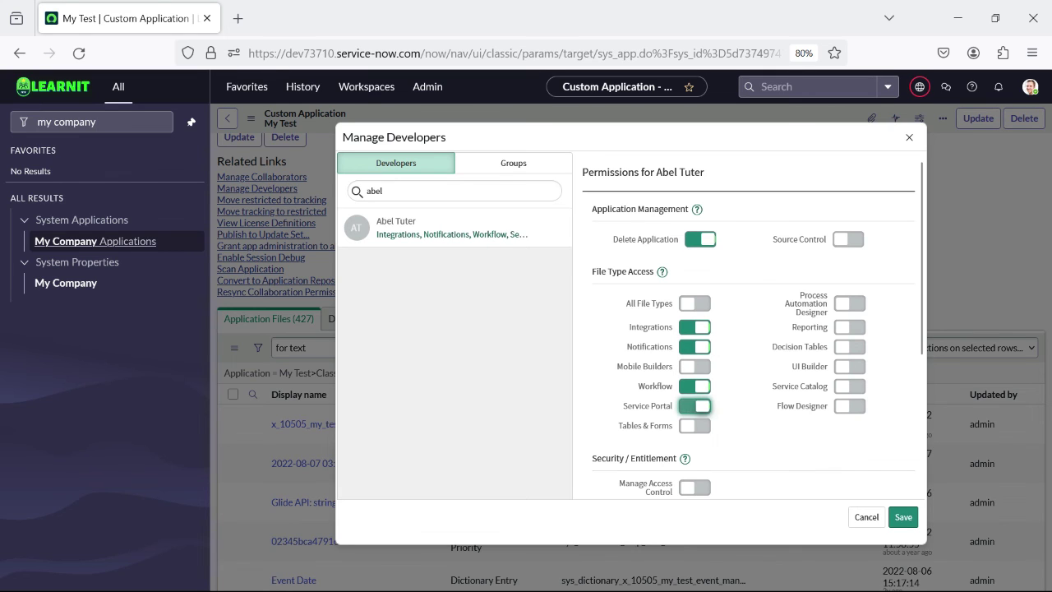
pyautogui.click(694, 424)
pyautogui.click(903, 516)
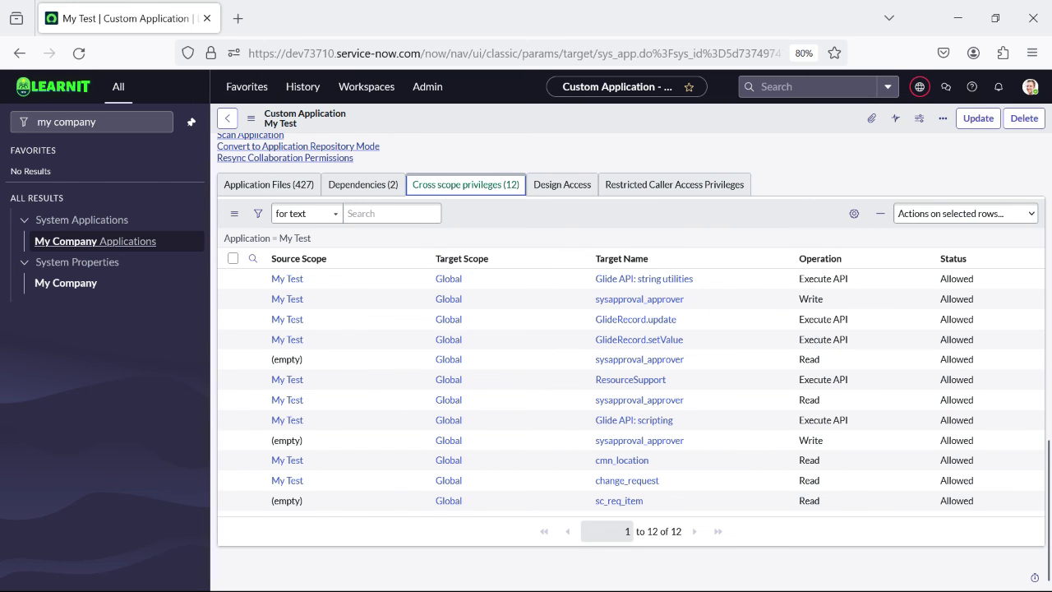
# Step: Look through the cross scope privileges of the My Test application
pyautogui.scroll(4, 631, 361)
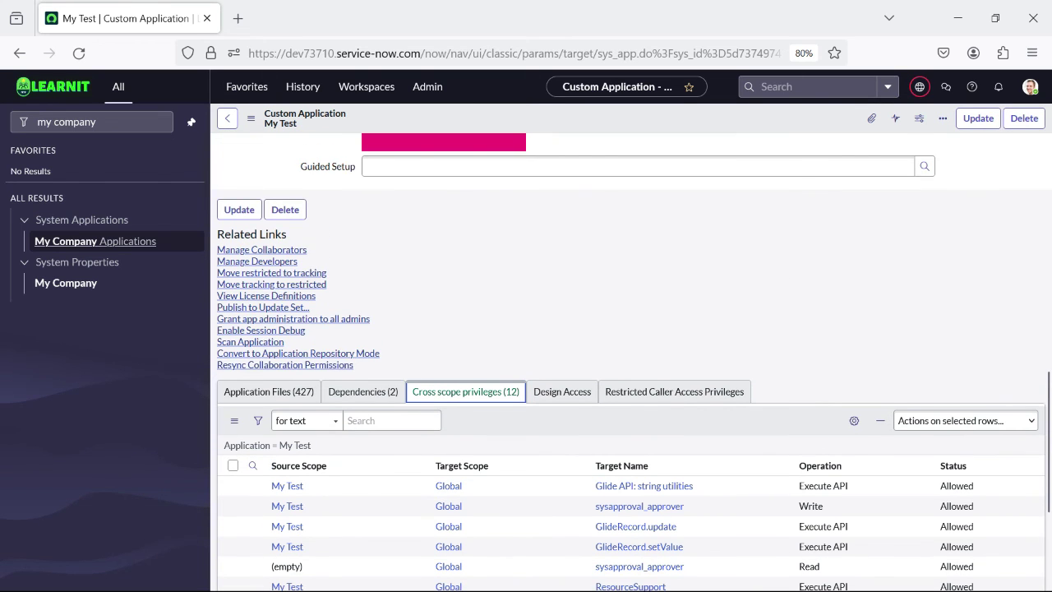
pyautogui.scroll(-4, 631, 361)
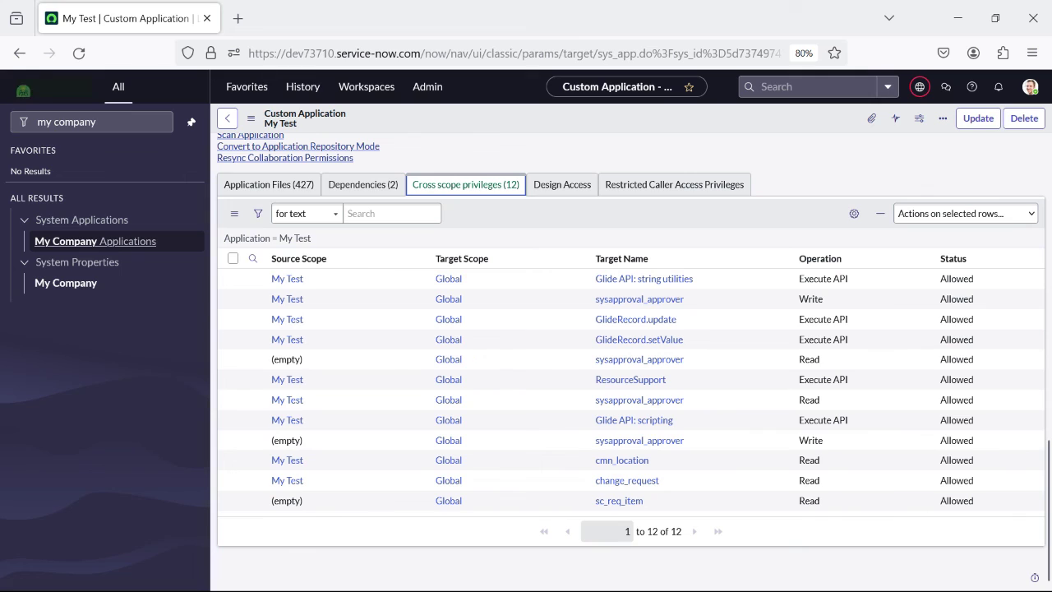